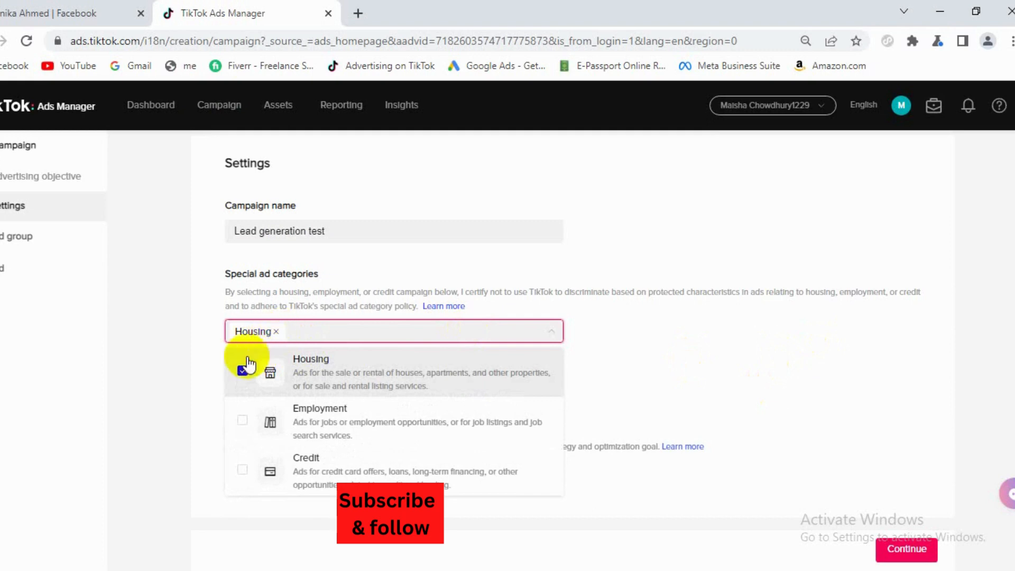
Declare Housing as the campaign's special ad category and continue to the ad group setup
{"action": "left_click", "coordinate": [242, 373]}
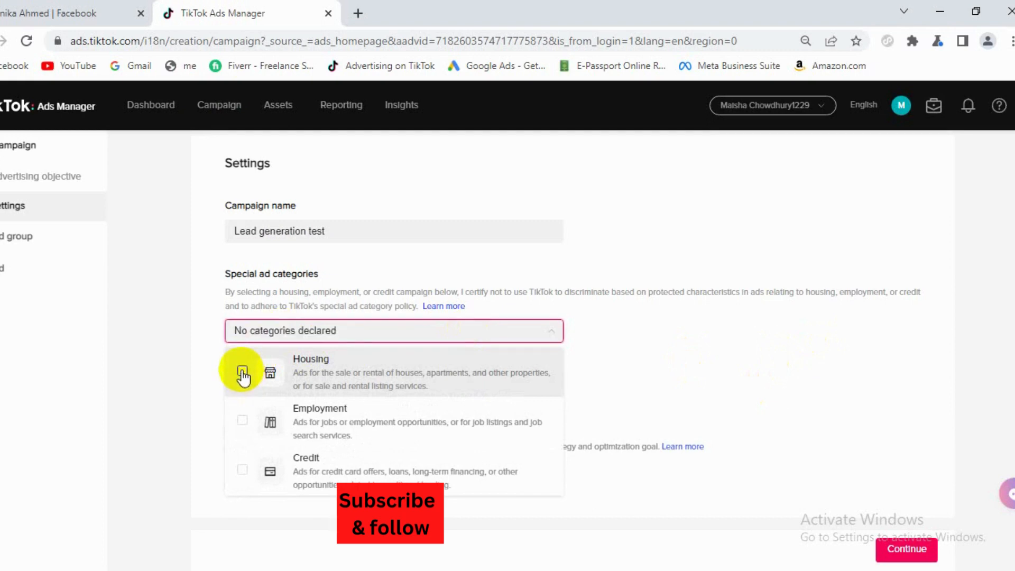
{"action": "left_click", "coordinate": [243, 373]}
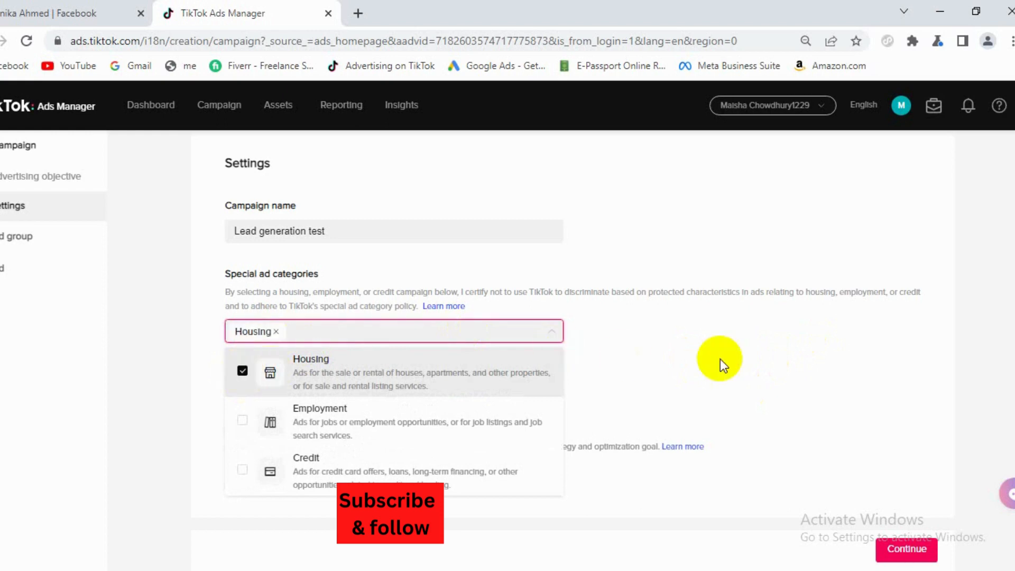
{"action": "left_click", "coordinate": [720, 359]}
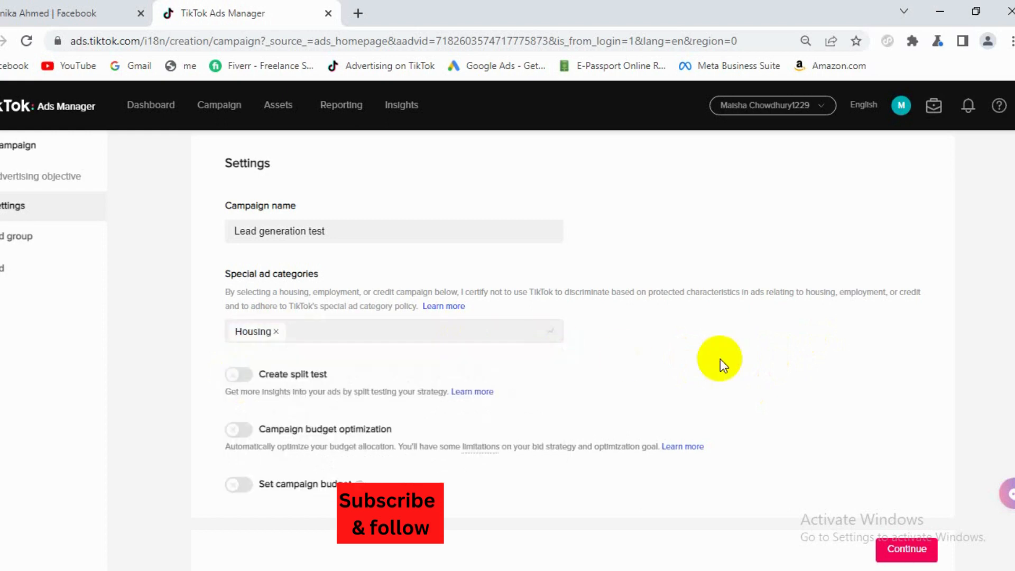
{"action": "left_click", "coordinate": [895, 553]}
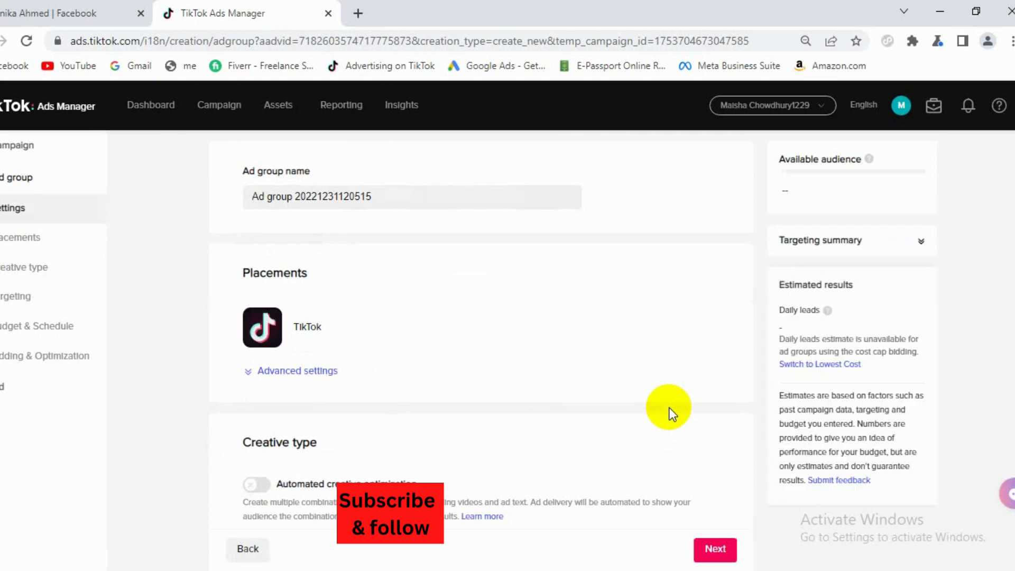
Rename the ad group to "Lead ads test"
{"action": "scroll", "coordinate": [408, 324], "scroll_direction": "down", "scroll_amount": 2}
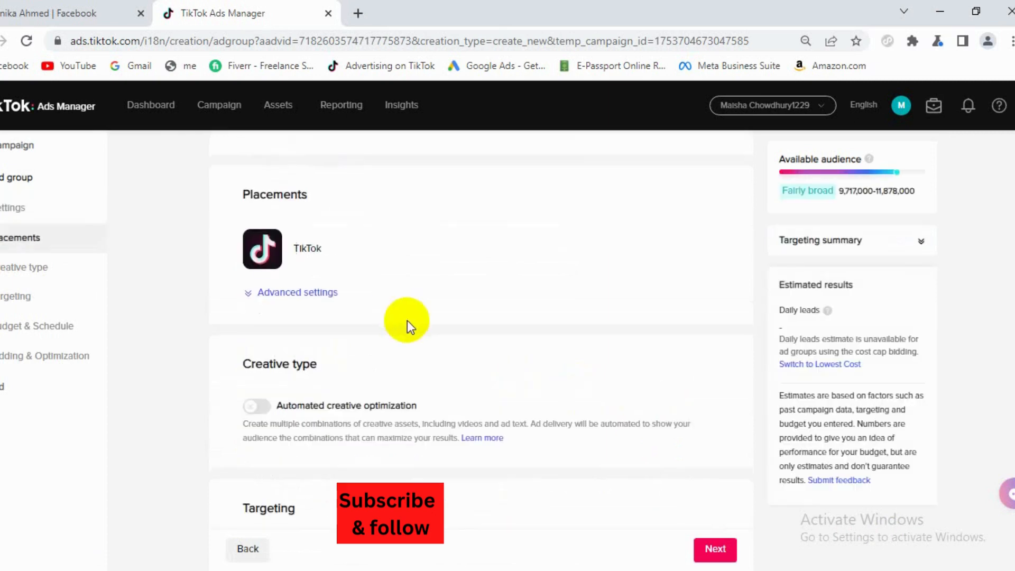
{"action": "scroll", "coordinate": [269, 215], "scroll_direction": "up", "scroll_amount": 1}
{"action": "scroll", "coordinate": [269, 215], "scroll_direction": "up", "scroll_amount": 1}
{"action": "left_click", "coordinate": [266, 197]}
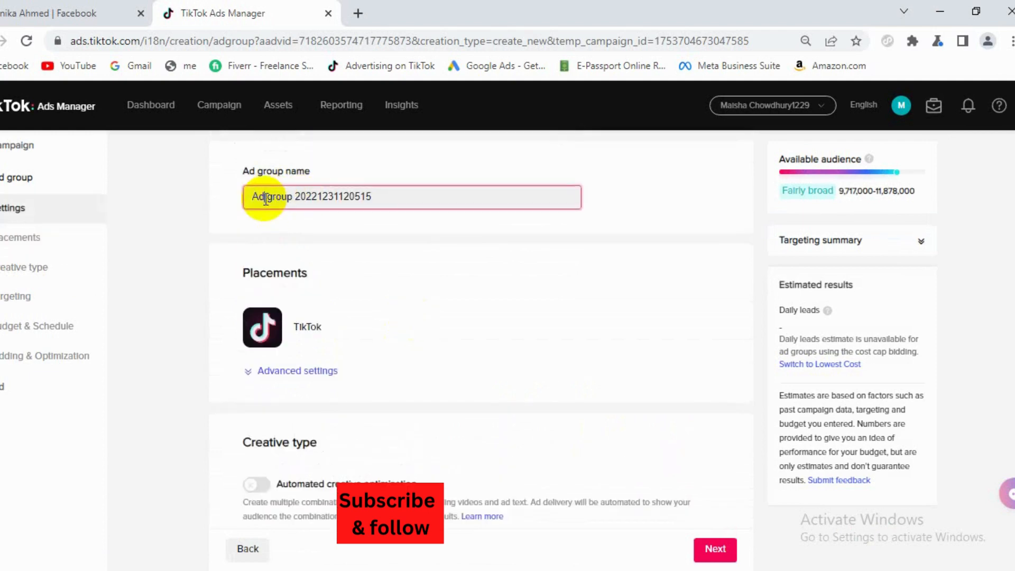
{"action": "triple_click", "coordinate": [265, 198]}
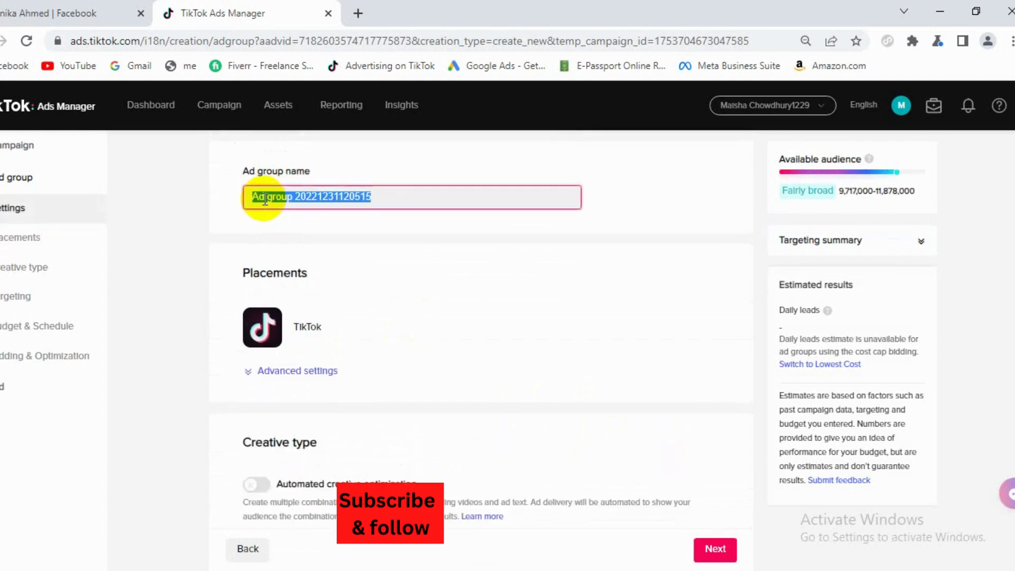
{"action": "type", "text": "4"}
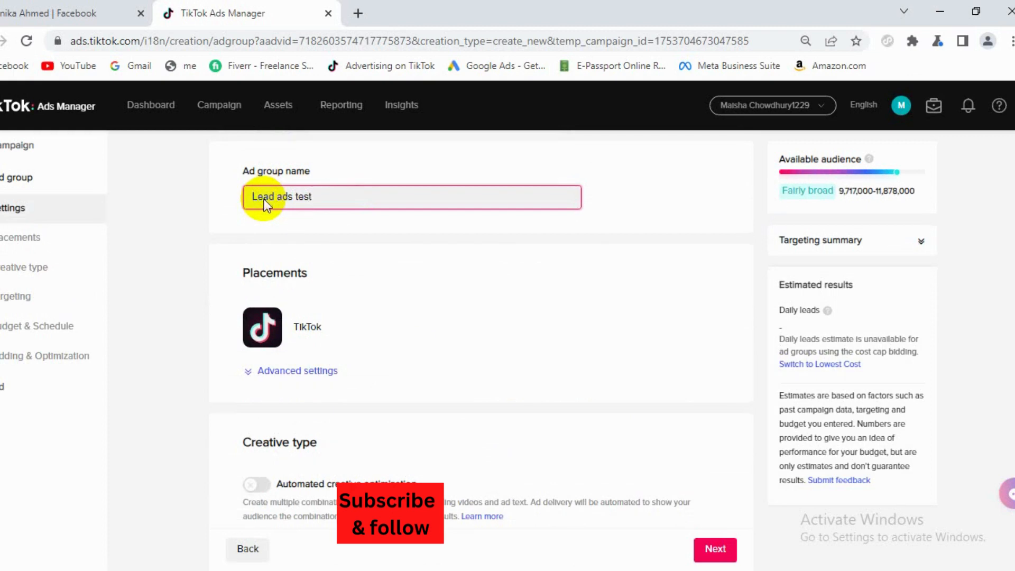
Examine the advanced placement settings, the automated creative optimization option and the targeting restrictions for special ad categories
{"action": "scroll", "coordinate": [306, 356], "scroll_direction": "down", "scroll_amount": 2}
{"action": "left_click", "coordinate": [303, 294]}
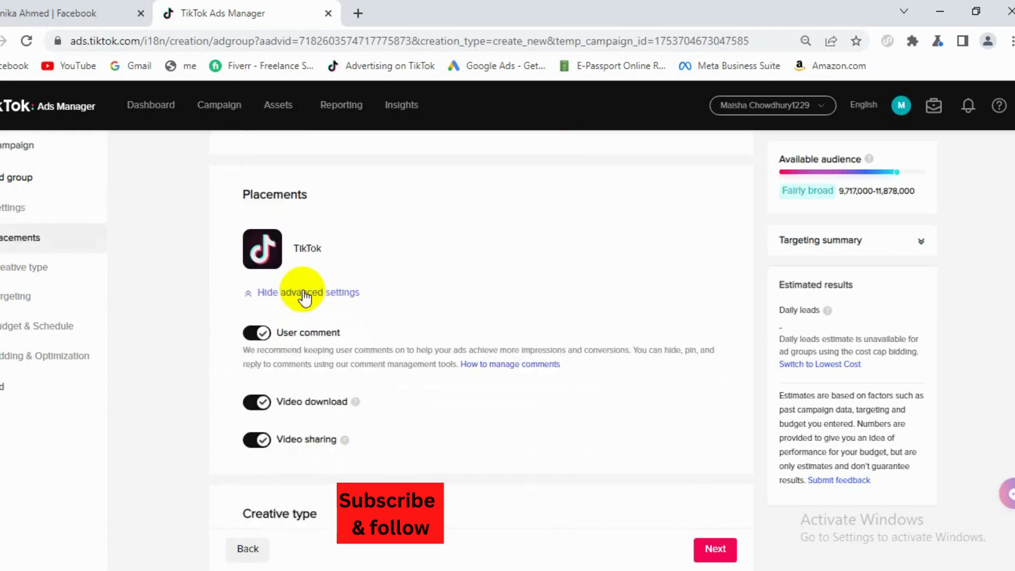
{"action": "left_click", "coordinate": [304, 294]}
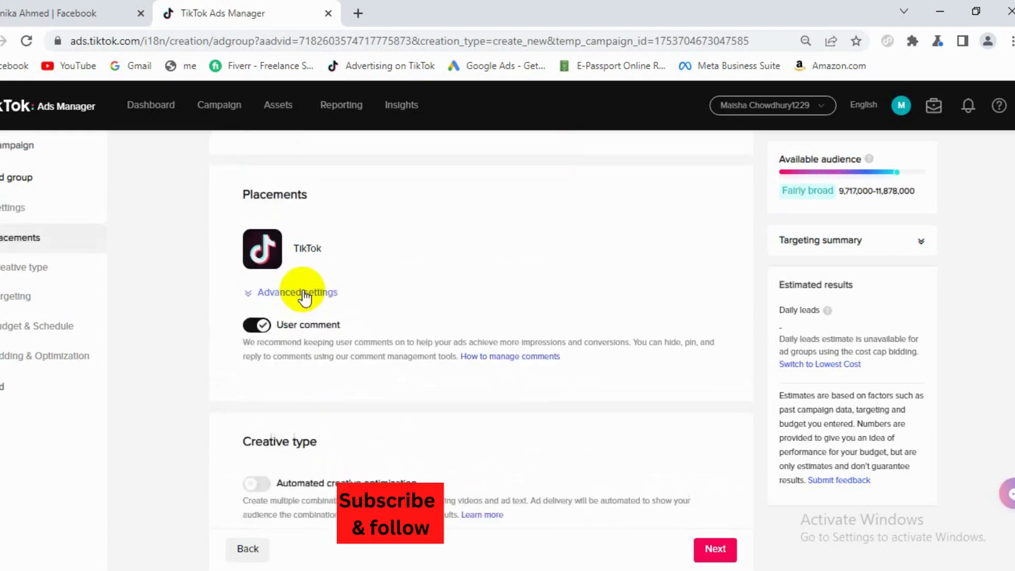
{"action": "scroll", "coordinate": [335, 322], "scroll_direction": "down", "scroll_amount": 3}
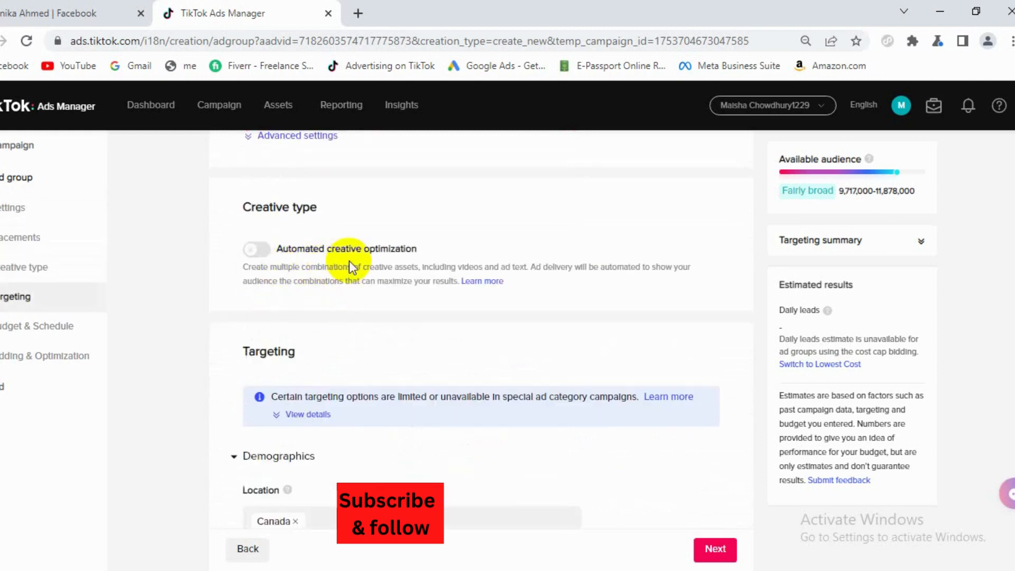
{"action": "left_click", "coordinate": [264, 258]}
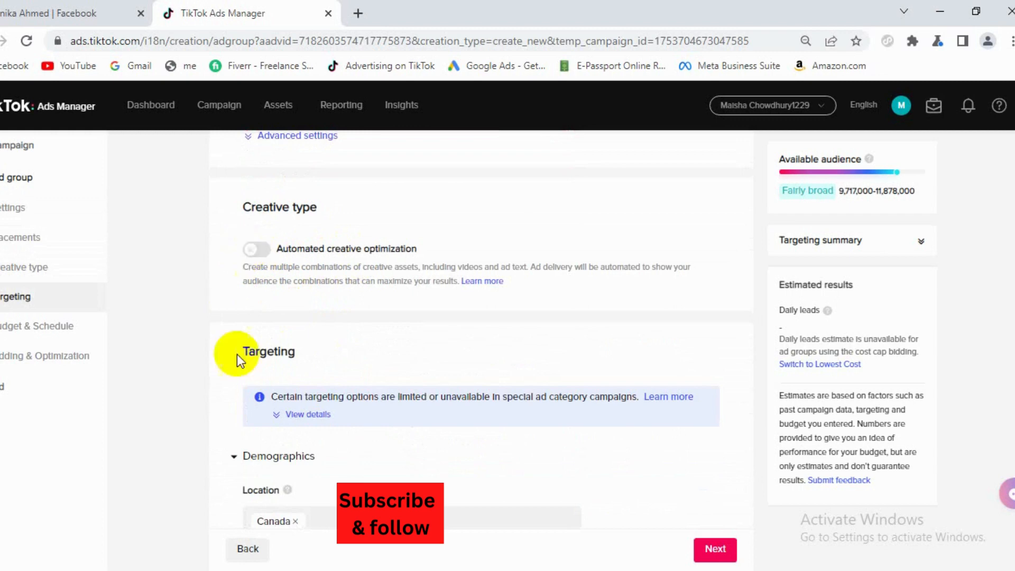
{"action": "scroll", "coordinate": [238, 349], "scroll_direction": "down", "scroll_amount": 3}
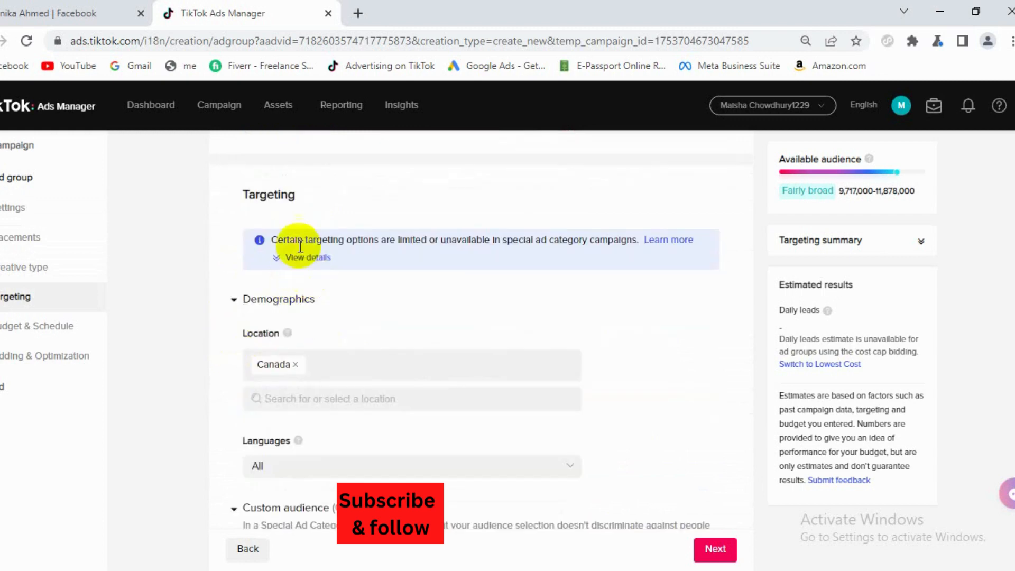
{"action": "left_click", "coordinate": [316, 260]}
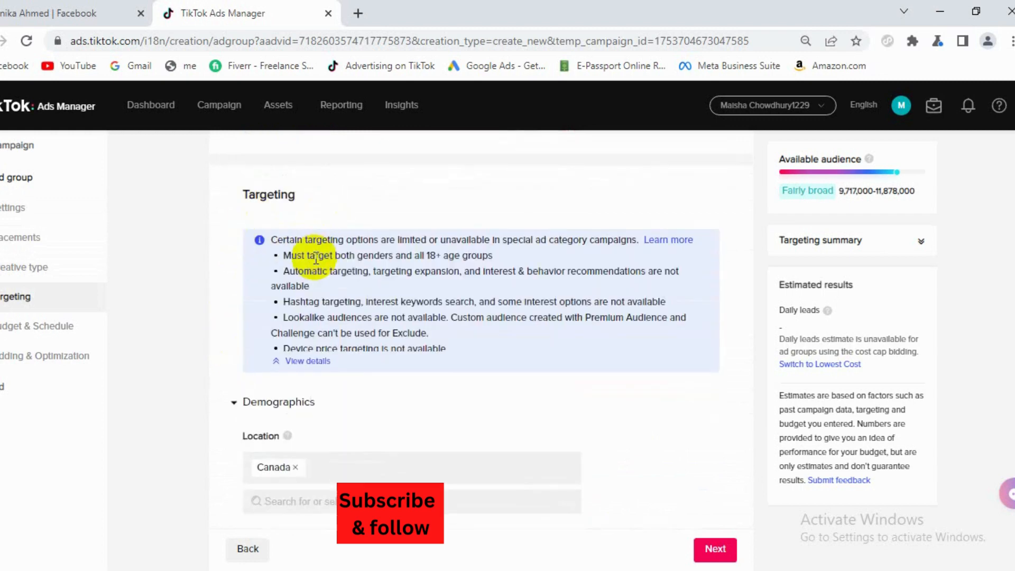
{"action": "left_click", "coordinate": [325, 368]}
Add United States to the ad group's target locations alongside Canada, and set the target language to English
{"action": "scroll", "coordinate": [343, 355], "scroll_direction": "down", "scroll_amount": 3}
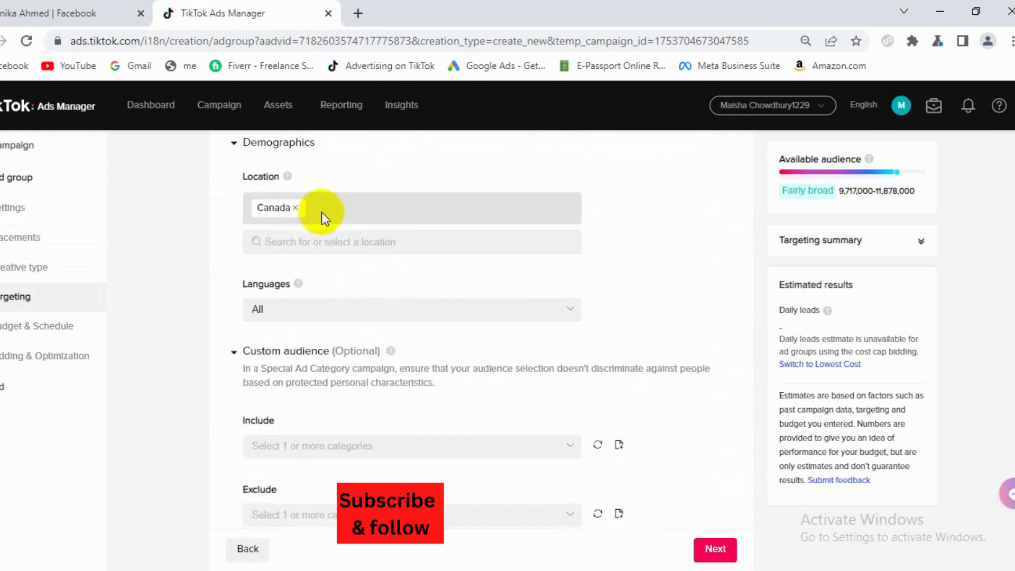
{"action": "left_click", "coordinate": [333, 243]}
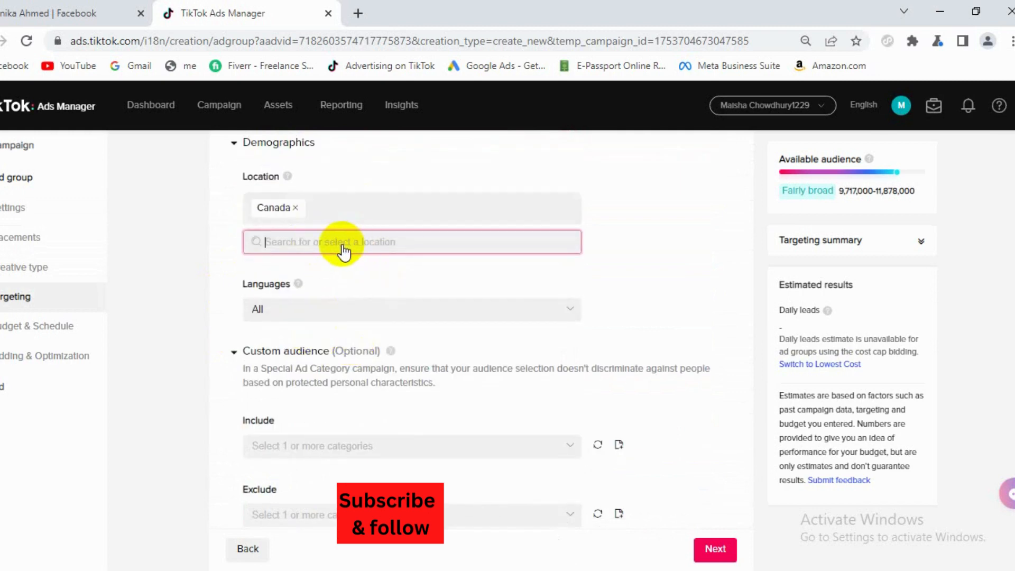
{"action": "left_click", "coordinate": [343, 246]}
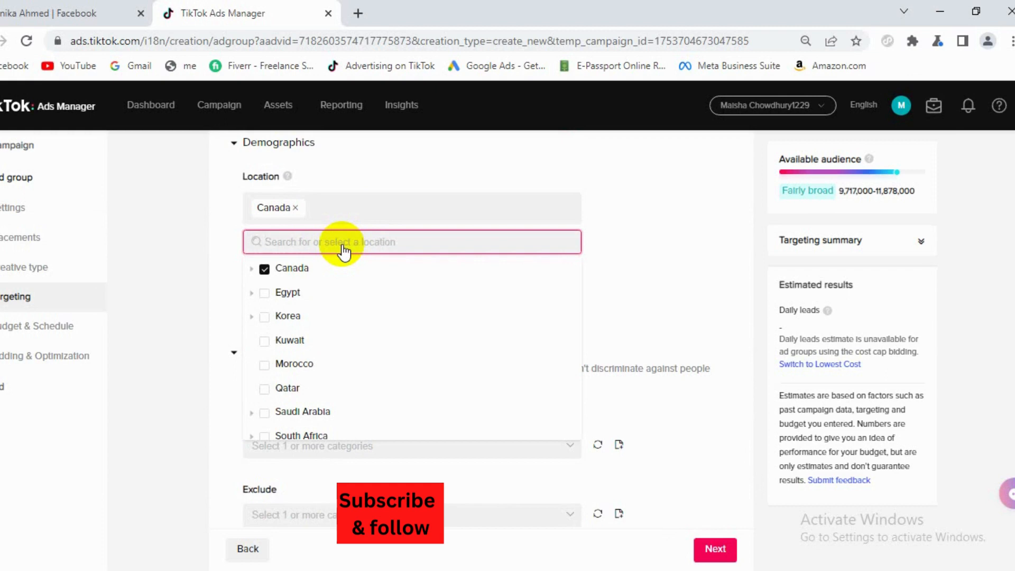
{"action": "type", "text": "uni"}
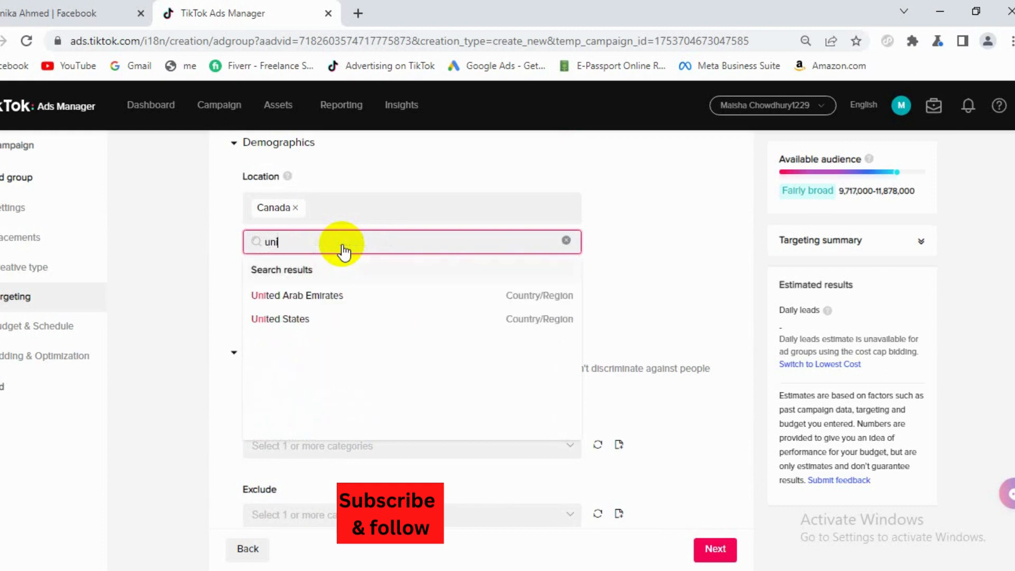
{"action": "left_click", "coordinate": [303, 323]}
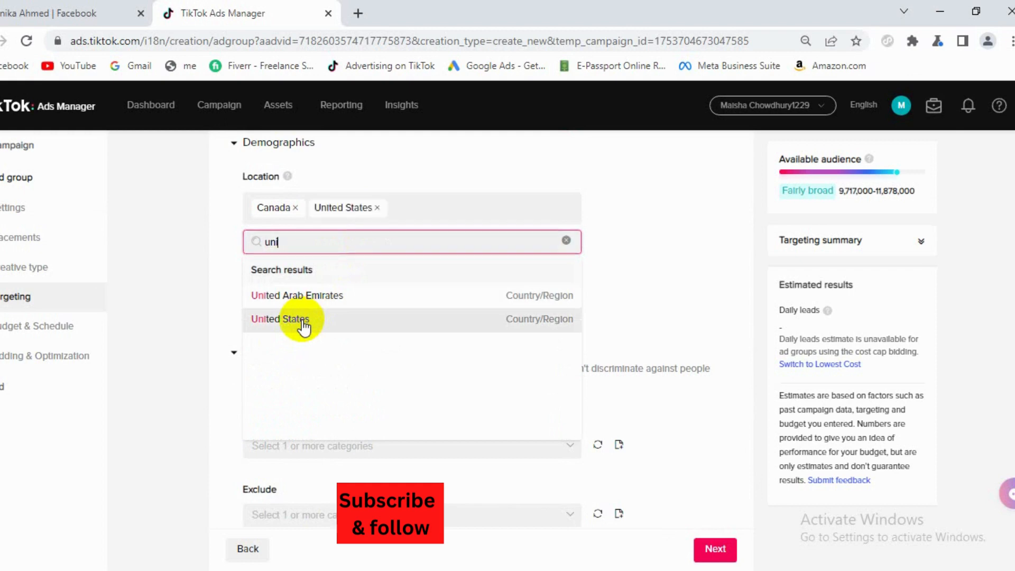
{"action": "left_click", "coordinate": [230, 279]}
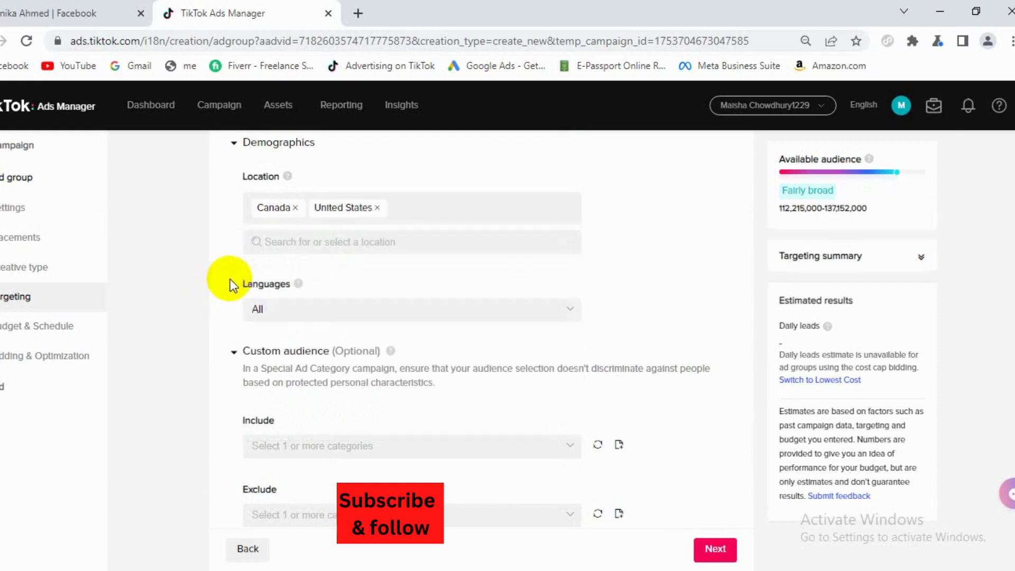
{"action": "left_click", "coordinate": [301, 317]}
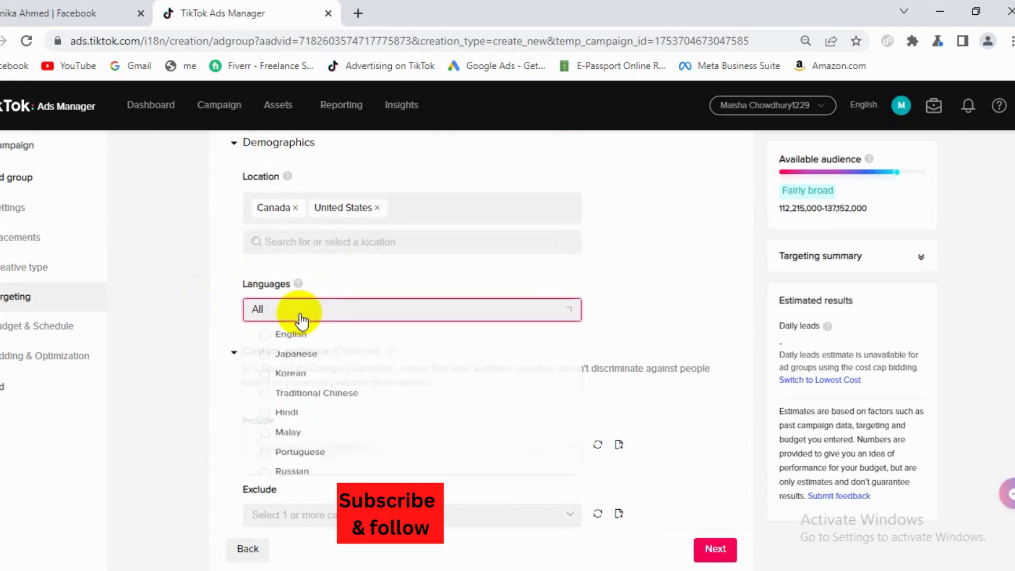
{"action": "left_click", "coordinate": [294, 338]}
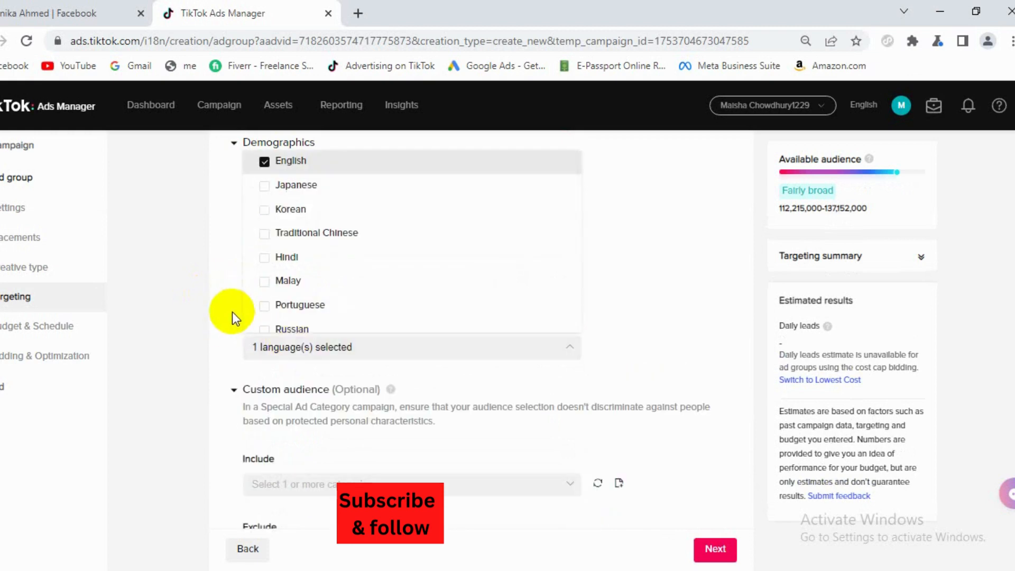
Check the custom audiences available for inclusion, and collapse the Custom audience section
{"action": "scroll", "coordinate": [232, 312], "scroll_direction": "down", "scroll_amount": 3}
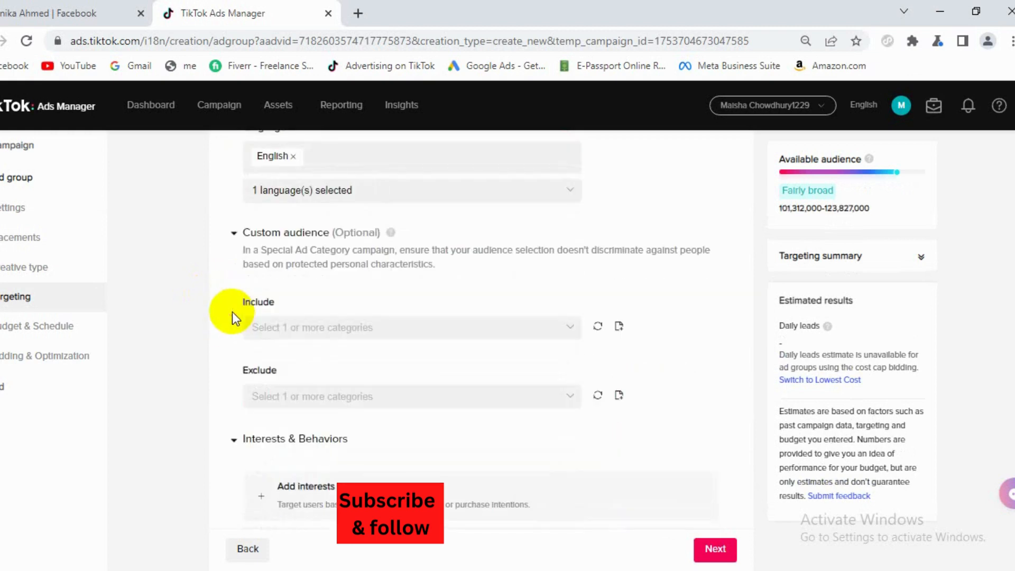
{"action": "left_click", "coordinate": [354, 332]}
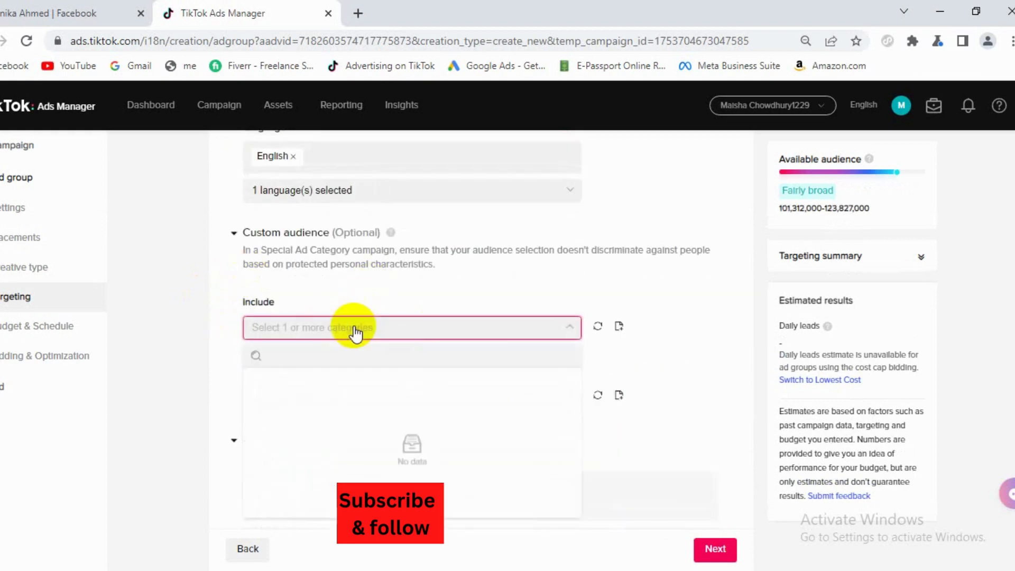
{"action": "left_click", "coordinate": [224, 330]}
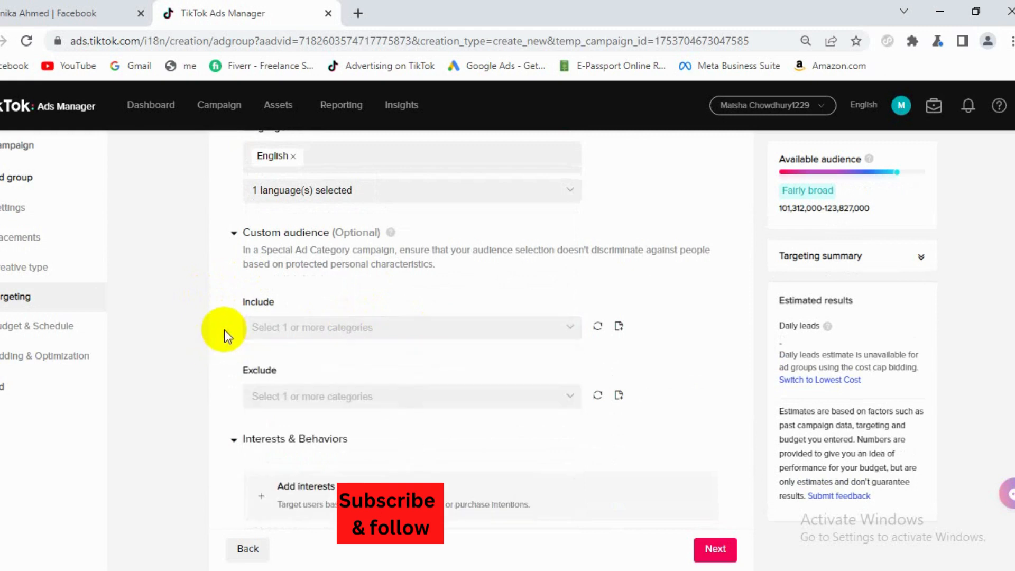
{"action": "left_click", "coordinate": [236, 234]}
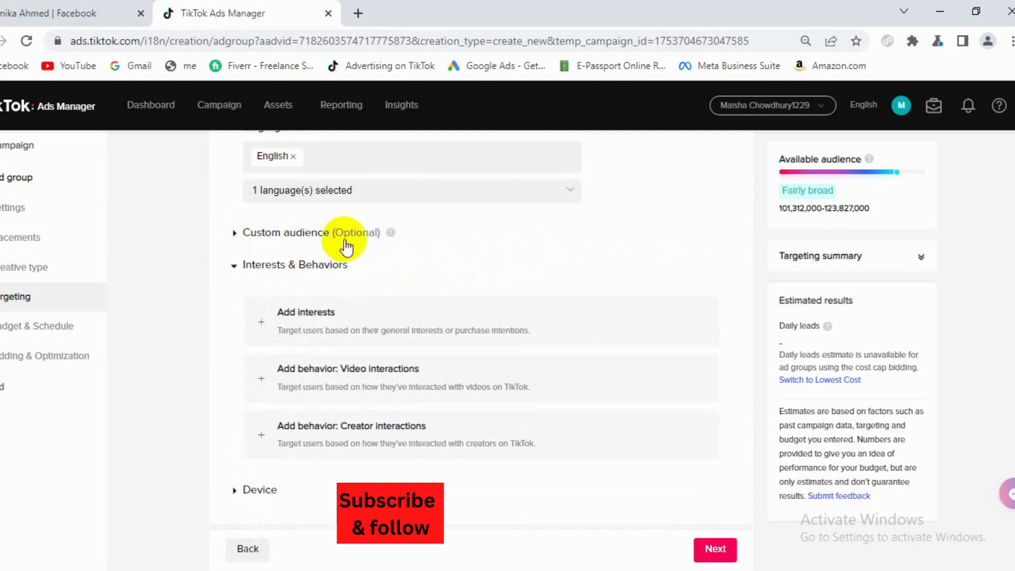
Add interest targeting under Interests & Behaviors with Household Products as the included interest
{"action": "left_click", "coordinate": [235, 265]}
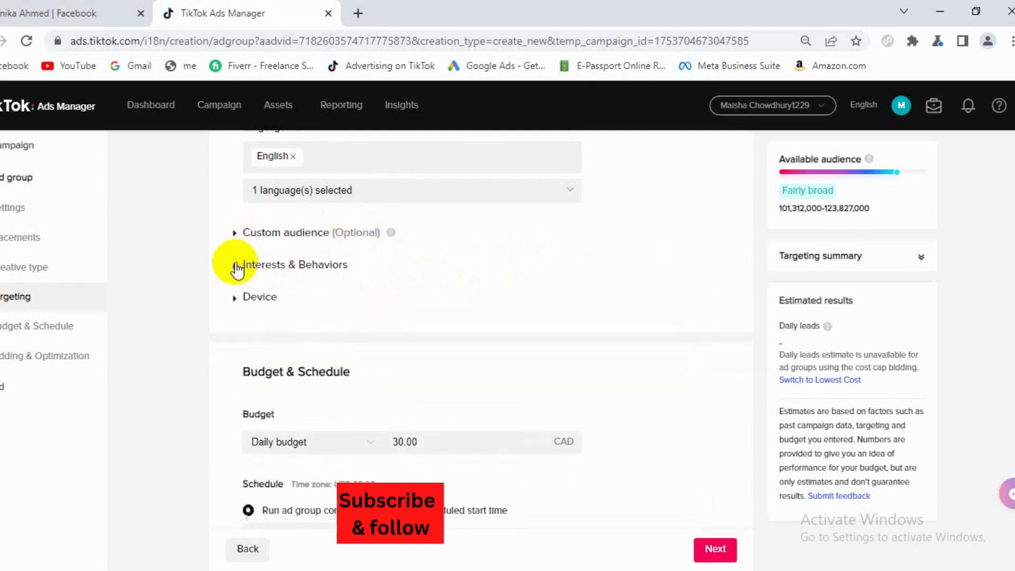
{"action": "left_click", "coordinate": [236, 266]}
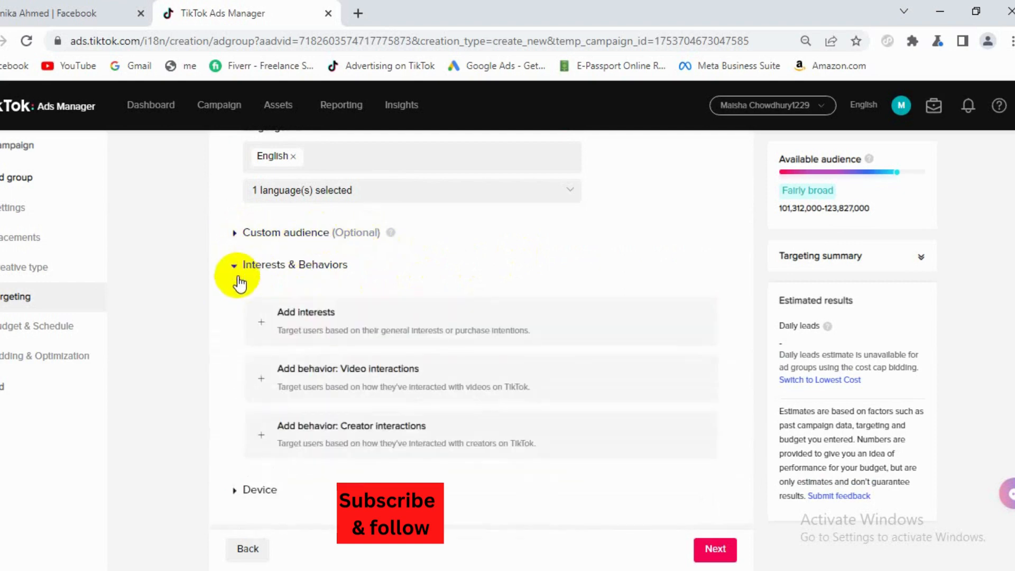
{"action": "left_click", "coordinate": [419, 340]}
{"action": "left_click", "coordinate": [341, 397]}
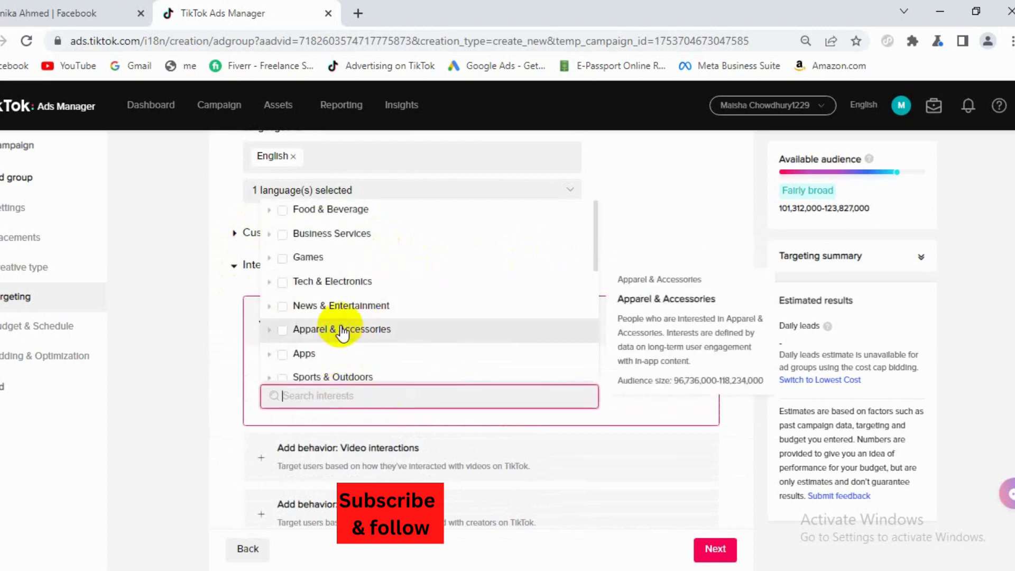
{"action": "scroll", "coordinate": [370, 312], "scroll_direction": "down", "scroll_amount": 1}
{"action": "scroll", "coordinate": [379, 300], "scroll_direction": "down", "scroll_amount": 2}
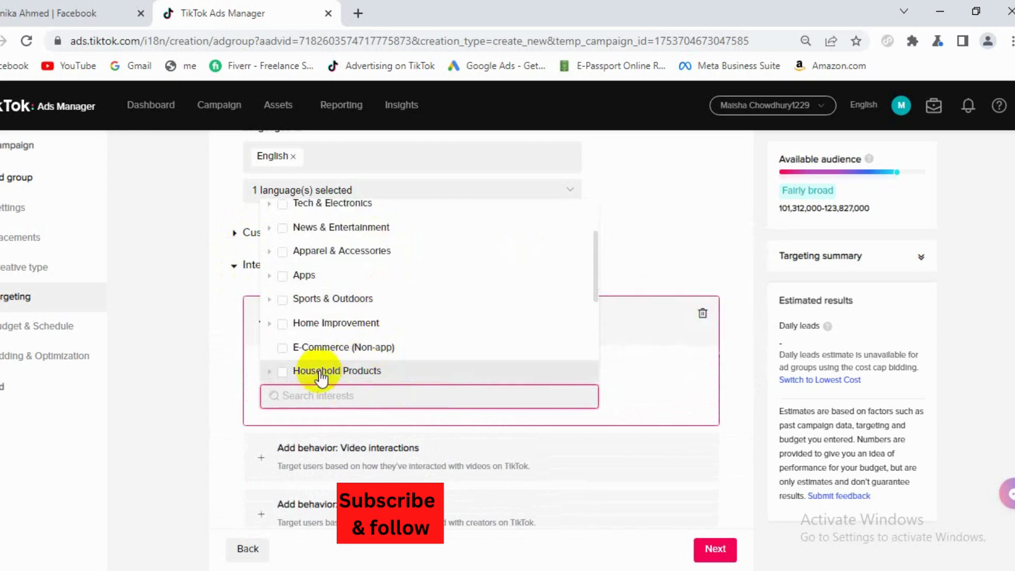
{"action": "scroll", "coordinate": [372, 336], "scroll_direction": "down", "scroll_amount": 3}
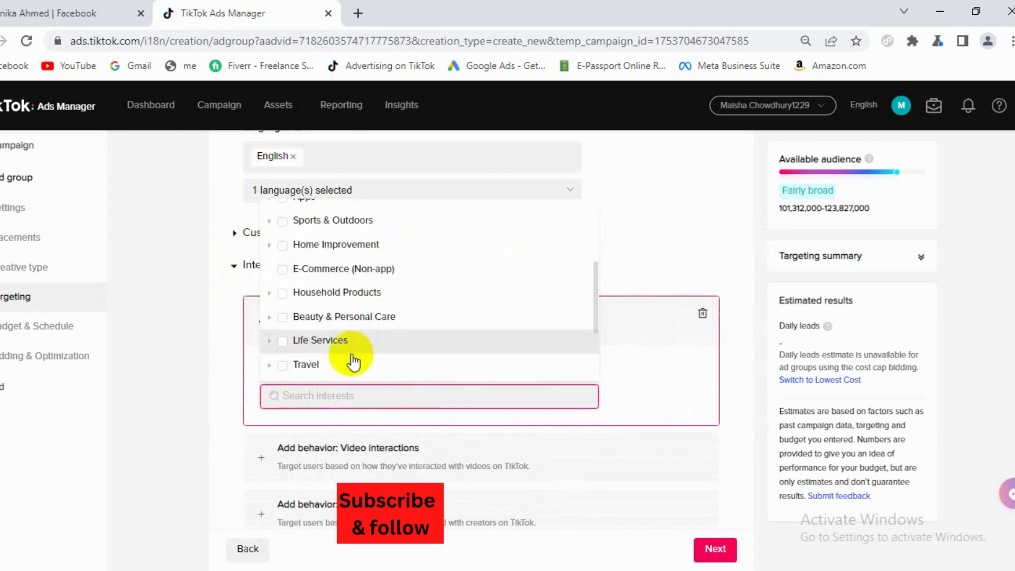
{"action": "left_click", "coordinate": [283, 294]}
{"action": "left_click", "coordinate": [223, 295]}
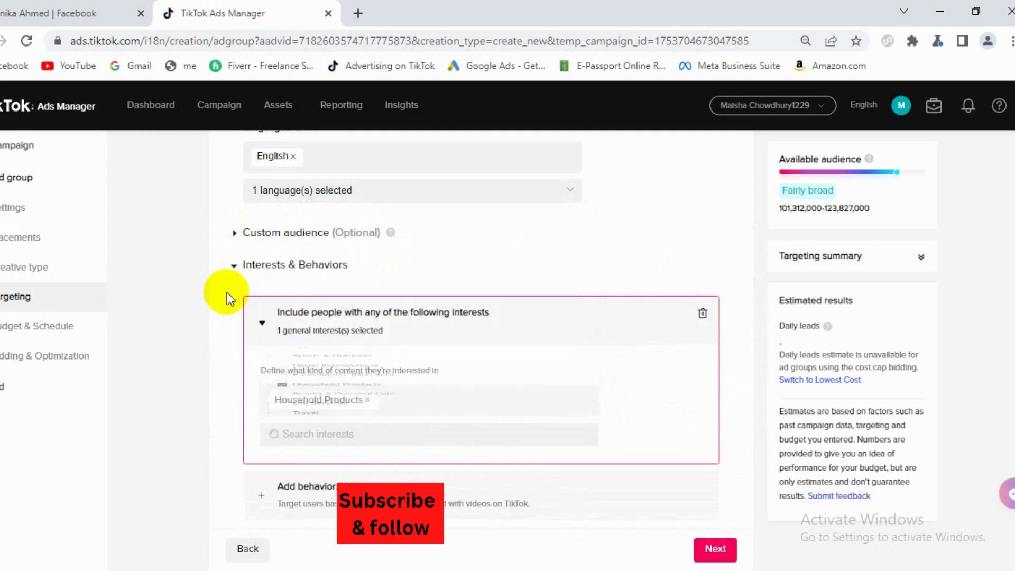
Add video-interaction behavior targeting for people who watched till the end or commented, with a 7-day time period
{"action": "scroll", "coordinate": [230, 317], "scroll_direction": "down", "scroll_amount": 3}
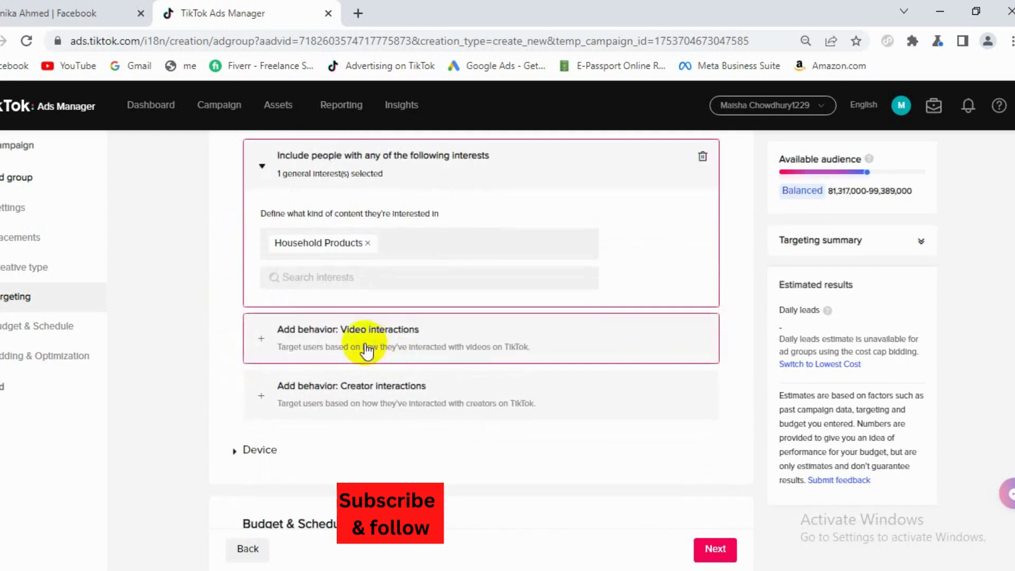
{"action": "left_click", "coordinate": [292, 355]}
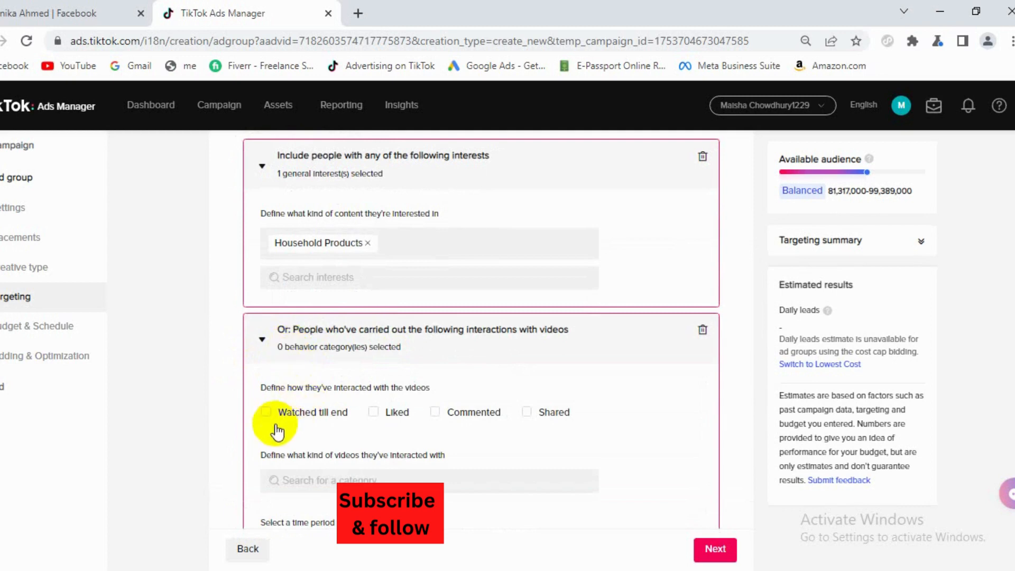
{"action": "left_click", "coordinate": [266, 412]}
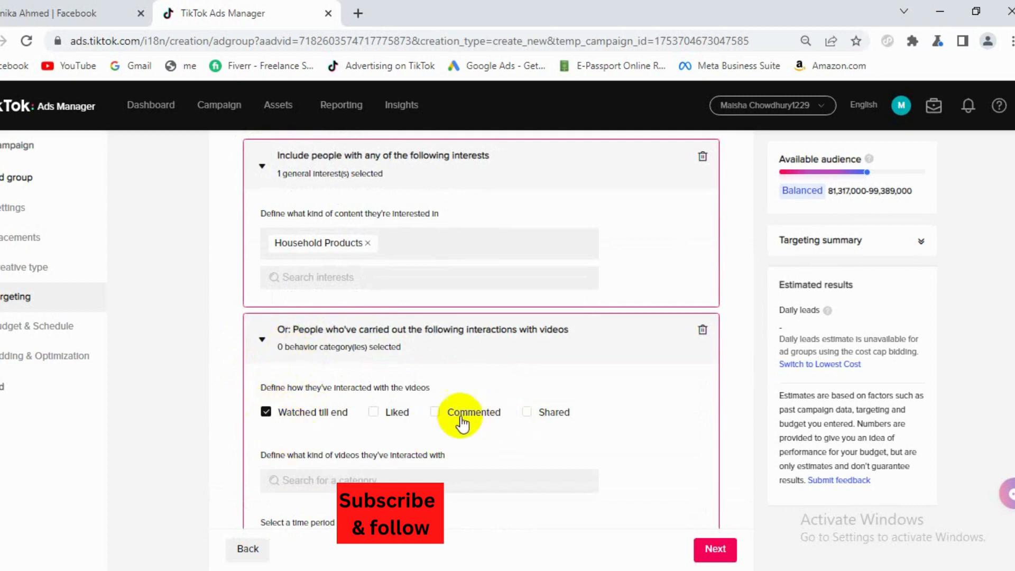
{"action": "left_click", "coordinate": [434, 412]}
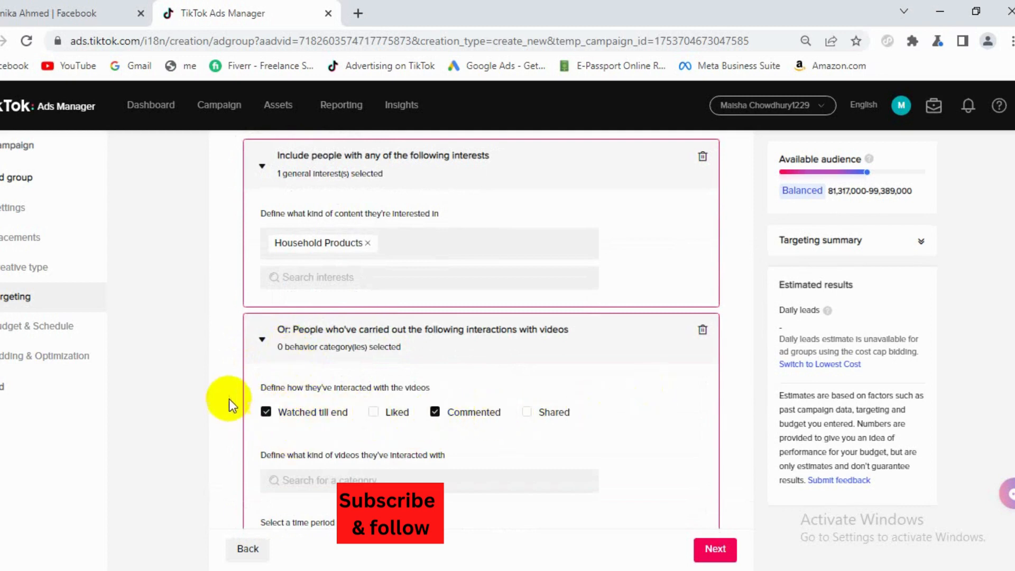
{"action": "scroll", "coordinate": [230, 395], "scroll_direction": "down", "scroll_amount": 5}
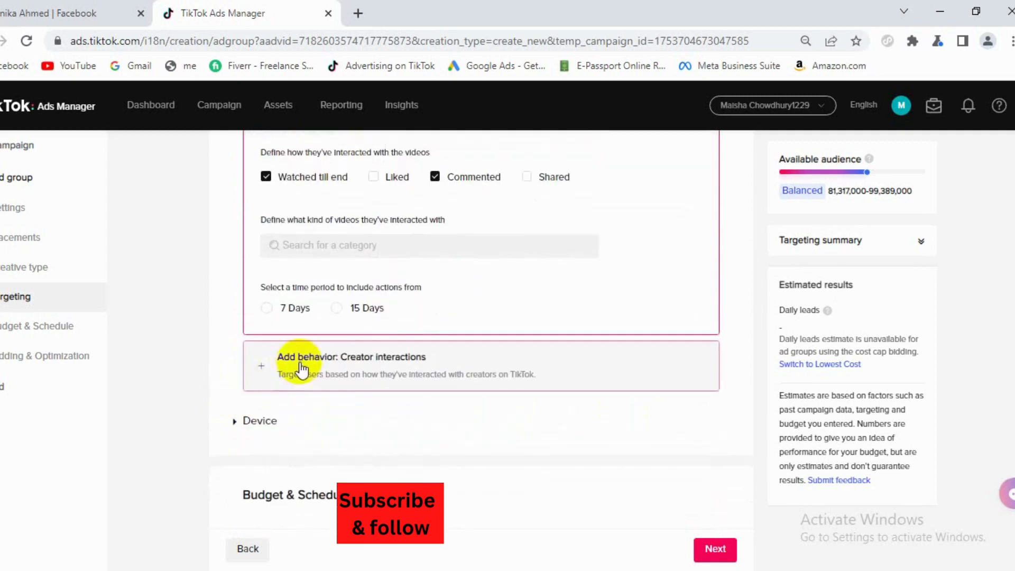
{"action": "left_click", "coordinate": [267, 308]}
Add creator-interaction behavior targeting with only Followed as the included interaction
{"action": "left_click", "coordinate": [275, 368]}
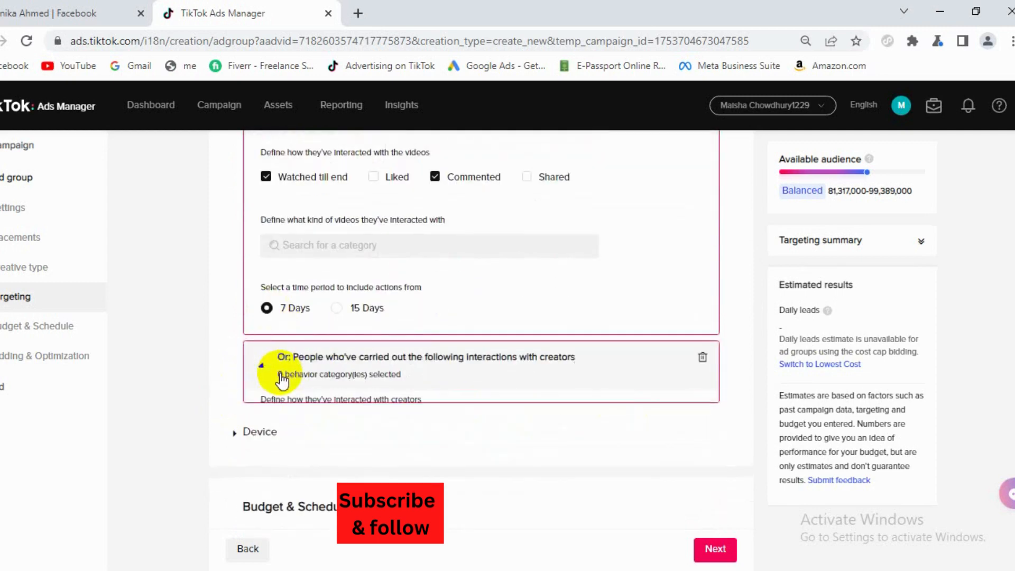
{"action": "left_click", "coordinate": [267, 440]}
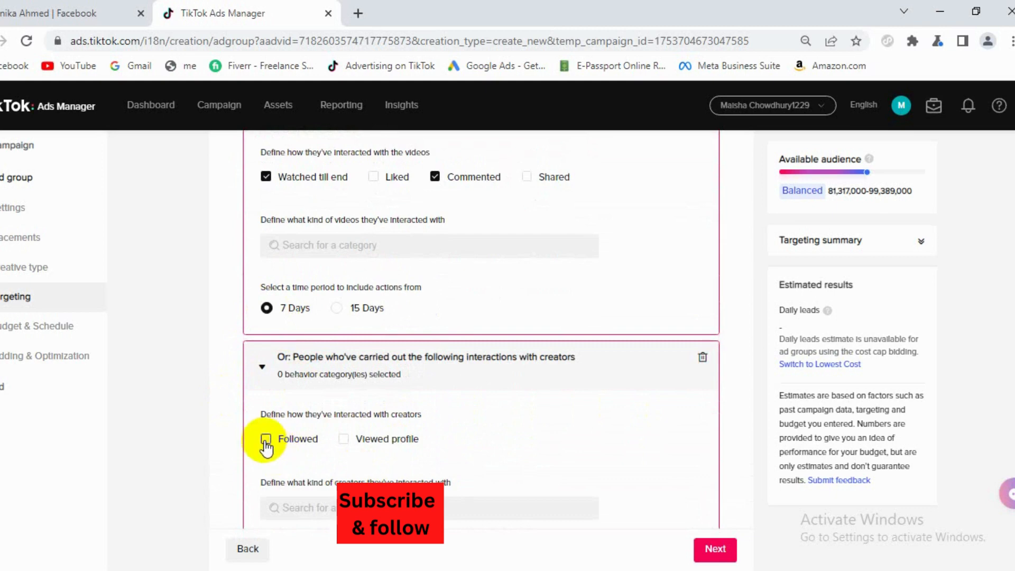
{"action": "left_click", "coordinate": [344, 439]}
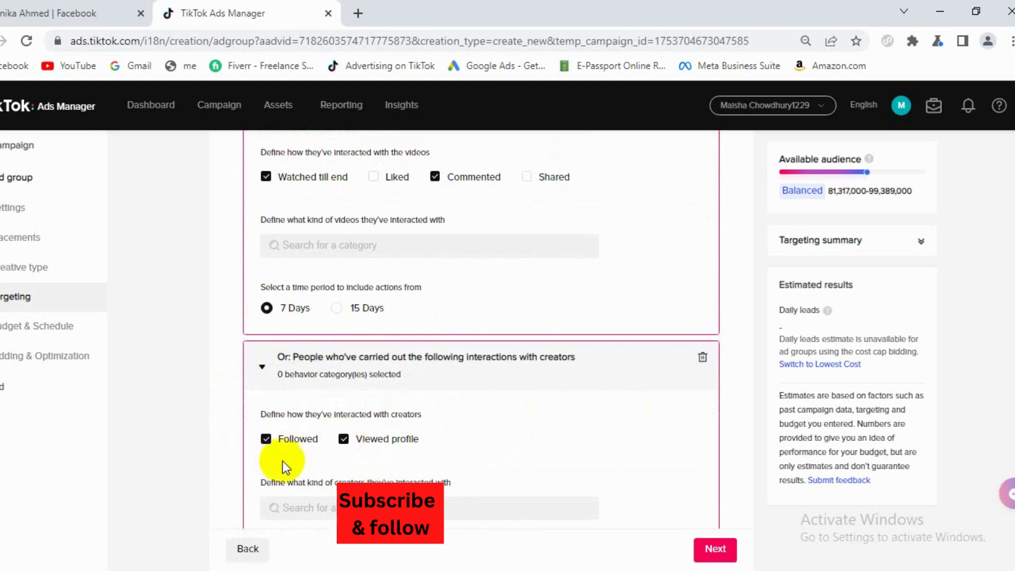
{"action": "left_click", "coordinate": [344, 439]}
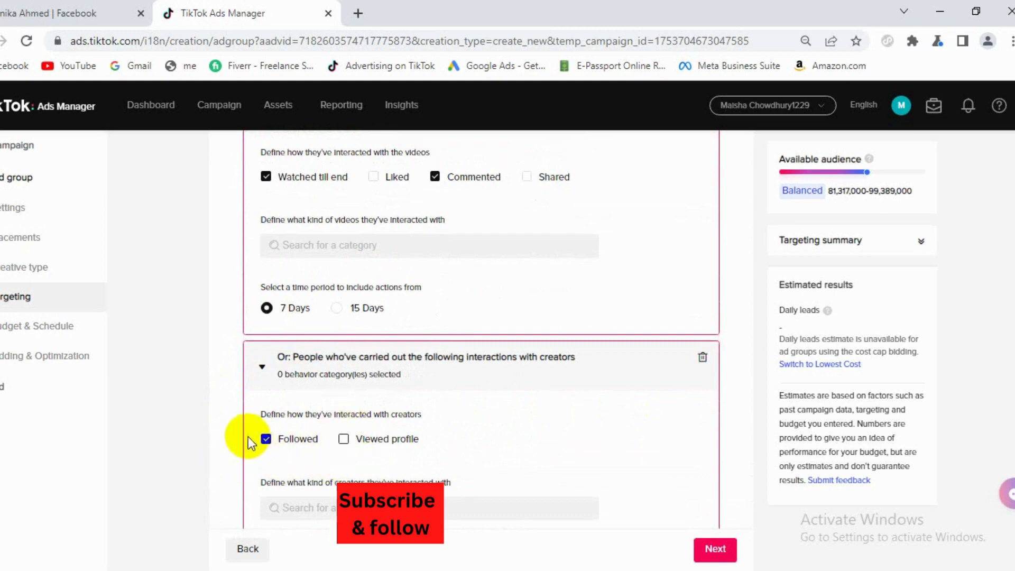
Set Family as the category of creators people have interacted with
{"action": "scroll", "coordinate": [248, 437], "scroll_direction": "down", "scroll_amount": 3}
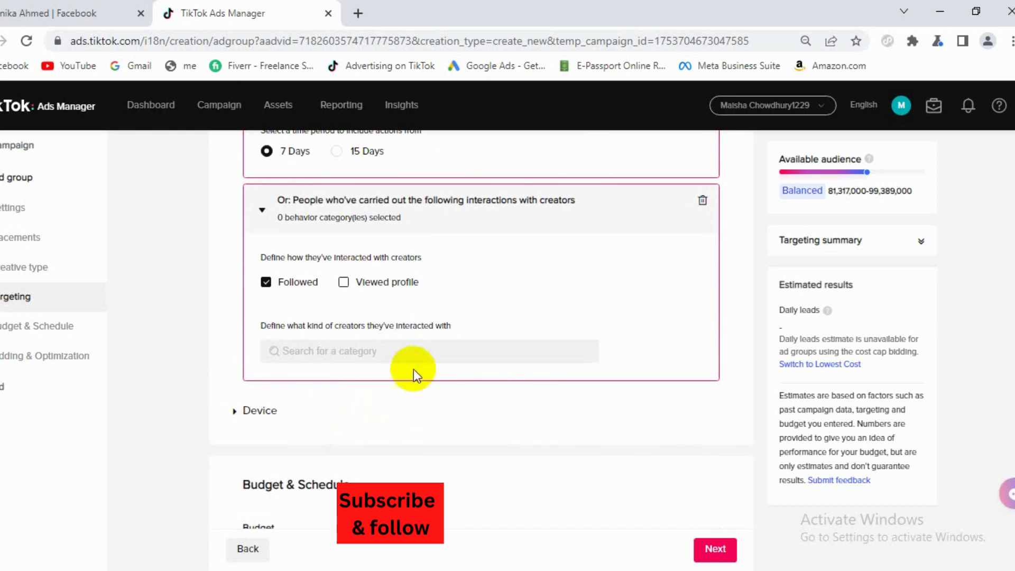
{"action": "left_click", "coordinate": [409, 353]}
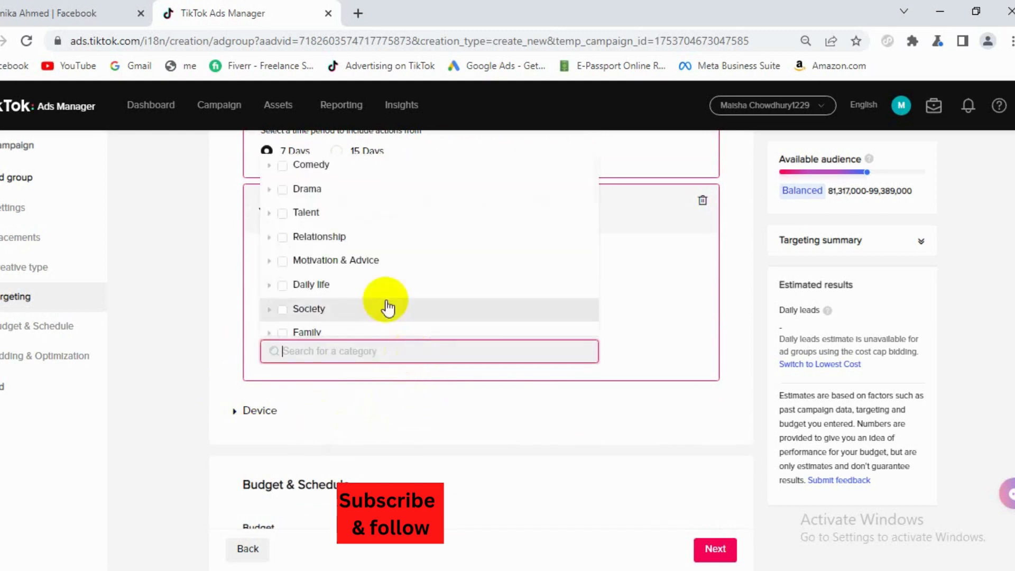
{"action": "mouse_move", "coordinate": [379, 298]}
{"action": "scroll", "coordinate": [378, 290], "scroll_direction": "down", "scroll_amount": 3}
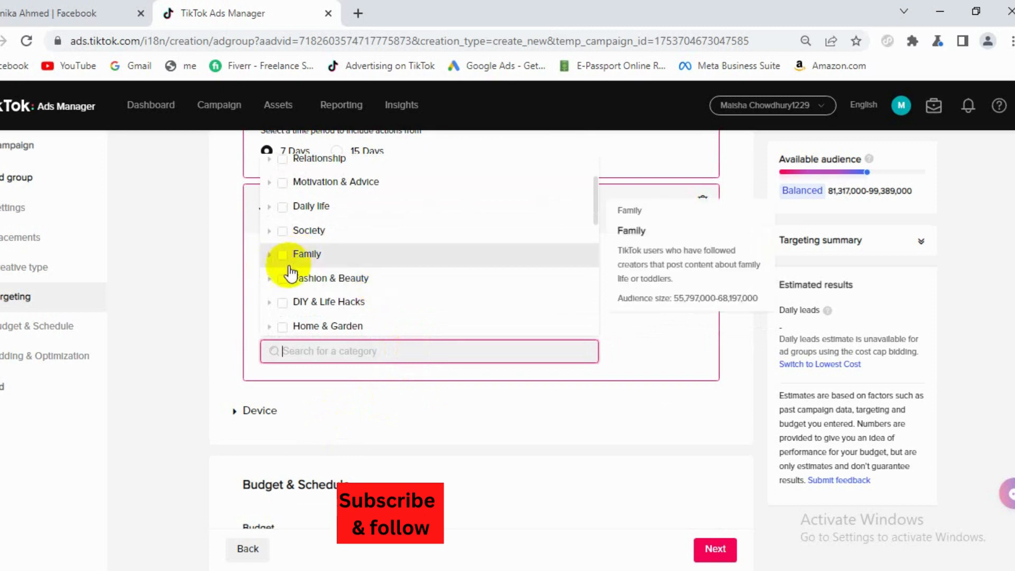
{"action": "mouse_move", "coordinate": [284, 286]}
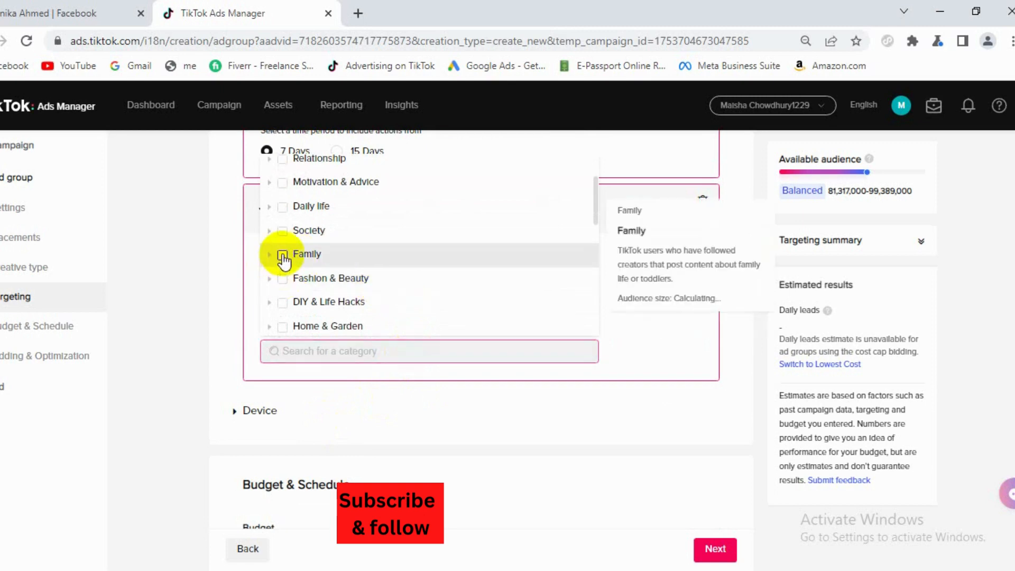
{"action": "left_click", "coordinate": [283, 255]}
{"action": "left_click", "coordinate": [235, 341]}
Expand the Device settings, try the Android and iOS operating systems, and restore the selection to All
{"action": "scroll", "coordinate": [235, 328], "scroll_direction": "down", "scroll_amount": 2}
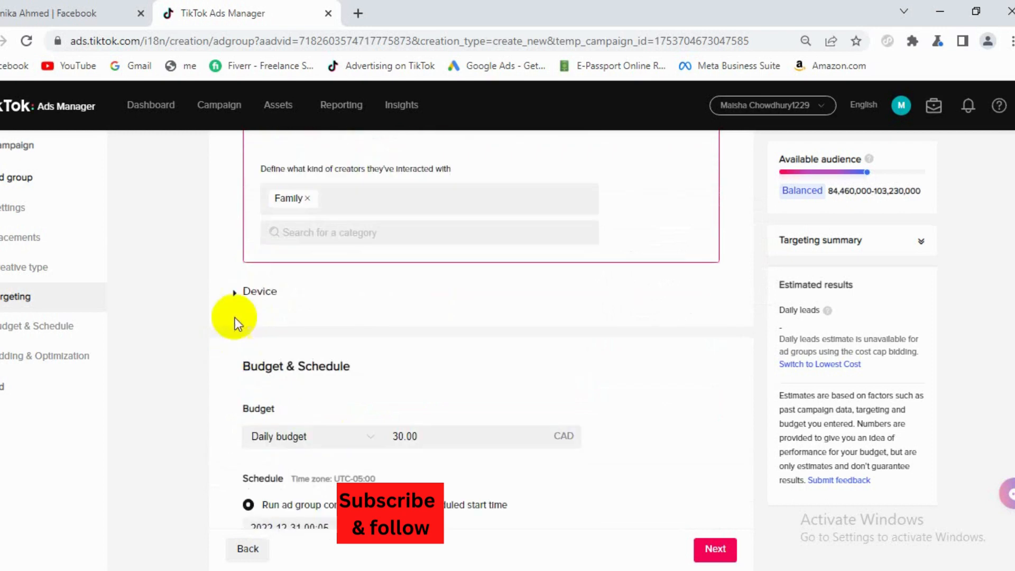
{"action": "left_click", "coordinate": [234, 292]}
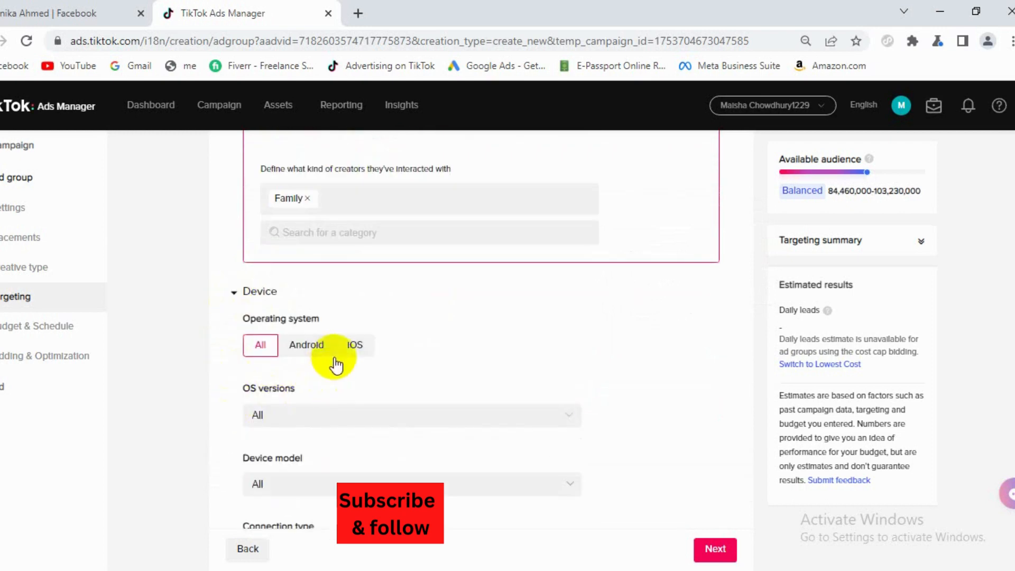
{"action": "left_click", "coordinate": [315, 350]}
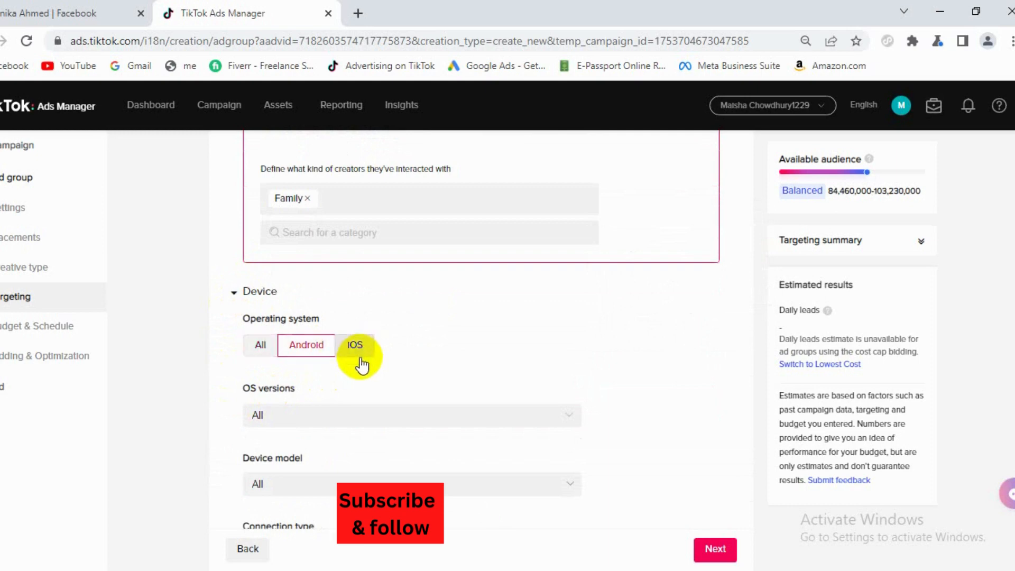
{"action": "left_click", "coordinate": [360, 349]}
{"action": "left_click", "coordinate": [261, 347]}
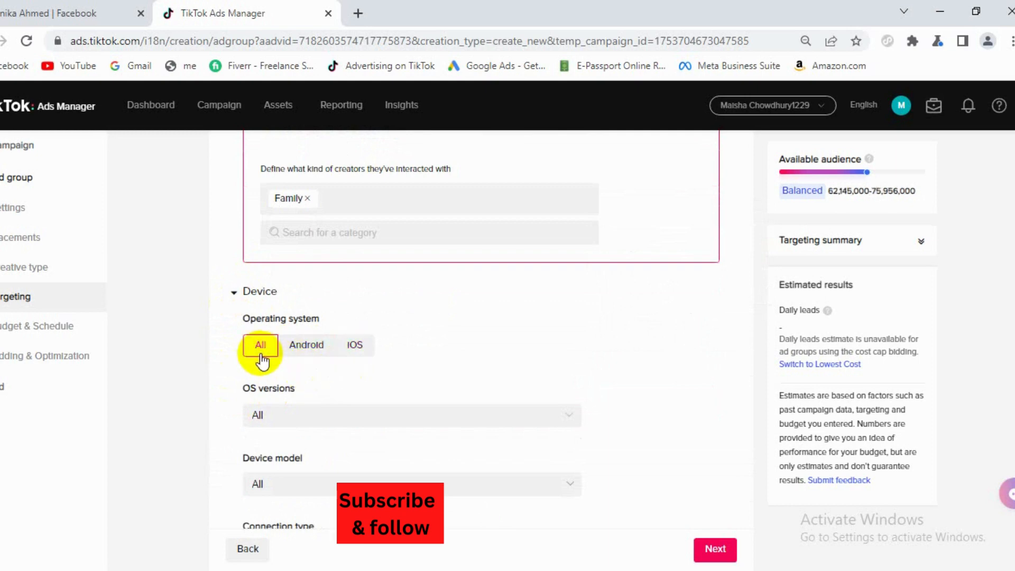
Review the device model and connection type settings, and check which carriers are available for device targeting
{"action": "scroll", "coordinate": [227, 423], "scroll_direction": "down", "scroll_amount": 3}
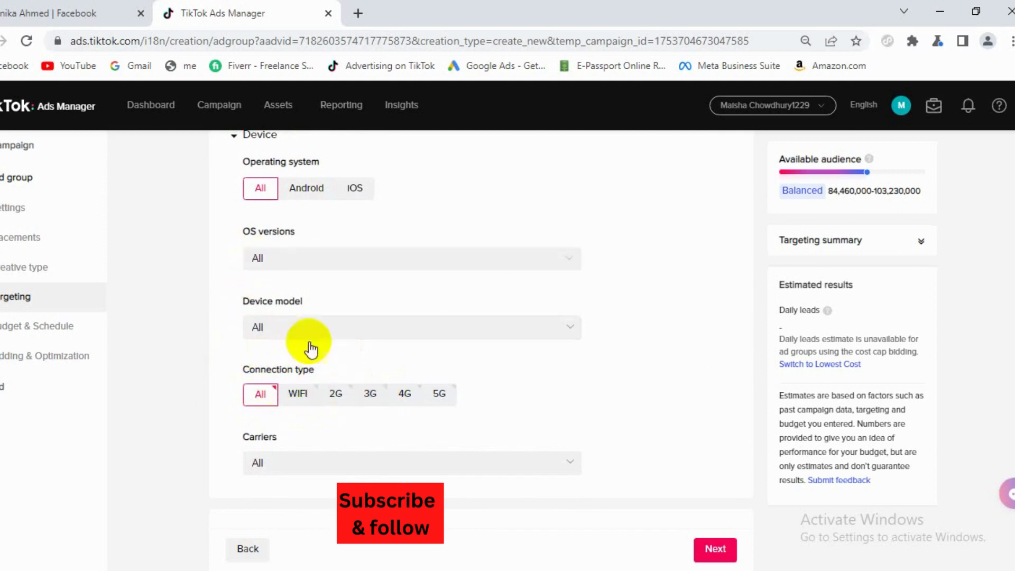
{"action": "scroll", "coordinate": [310, 356], "scroll_direction": "down", "scroll_amount": 3}
{"action": "scroll", "coordinate": [296, 358], "scroll_direction": "down", "scroll_amount": 2}
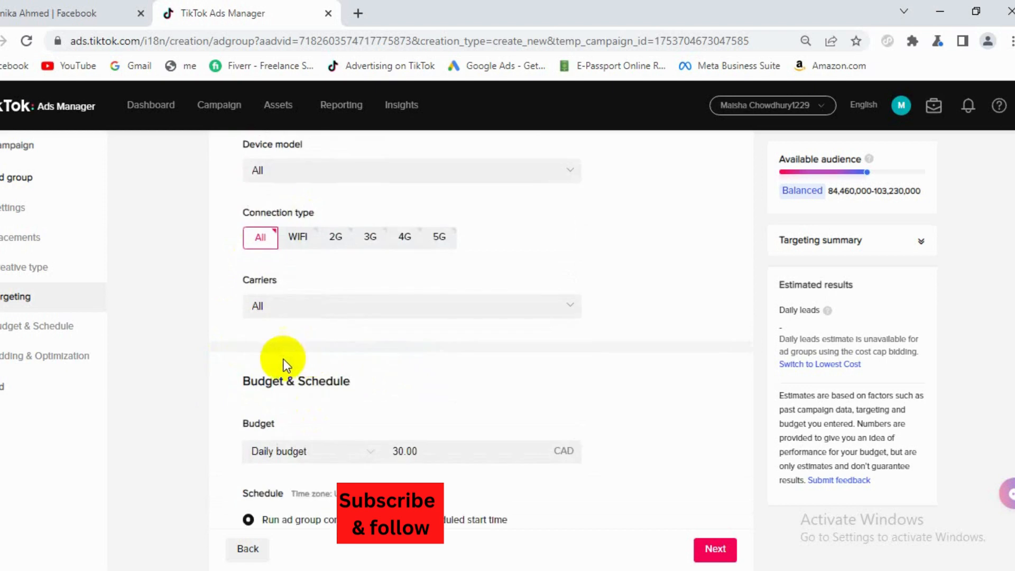
{"action": "left_click", "coordinate": [286, 229]}
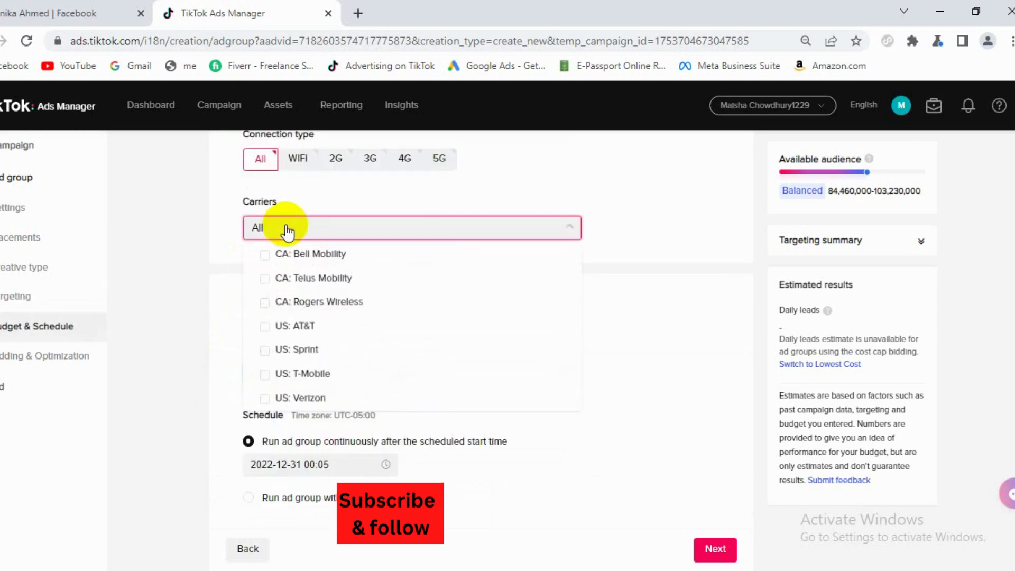
{"action": "left_click", "coordinate": [287, 229]}
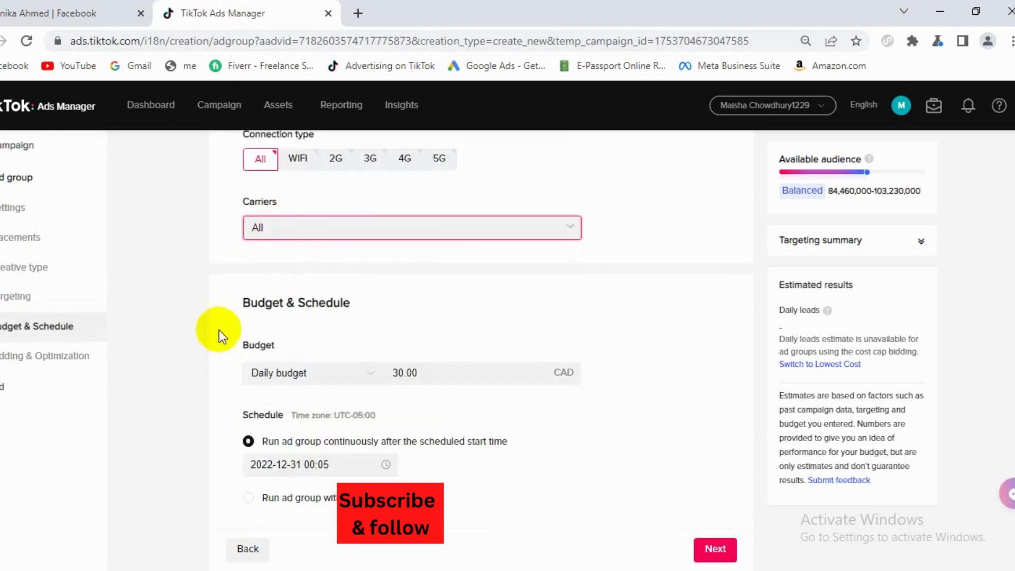
Choose Daily budget as the ad group's budget type
{"action": "scroll", "coordinate": [232, 344], "scroll_direction": "down", "scroll_amount": 2}
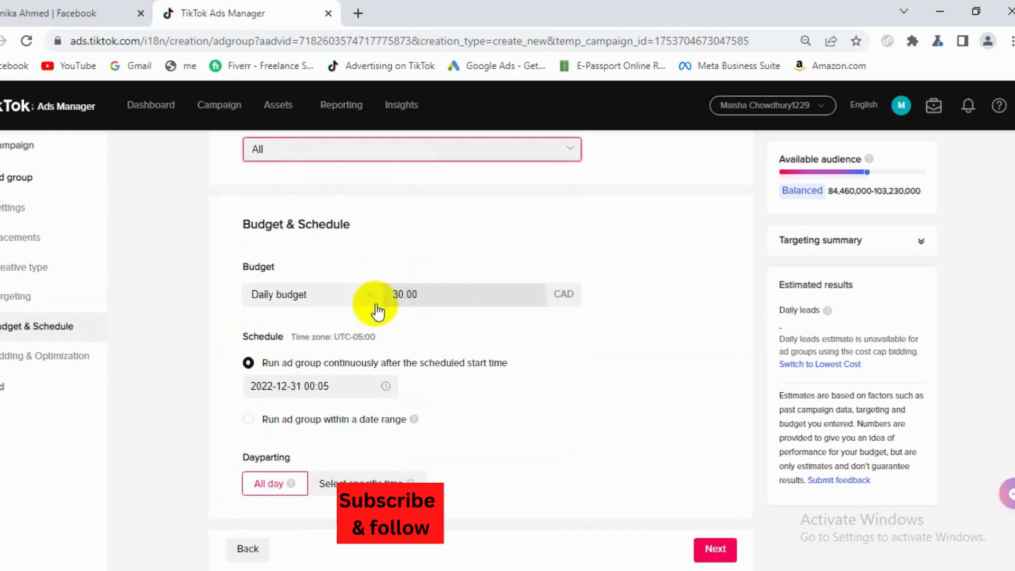
{"action": "left_click", "coordinate": [327, 302]}
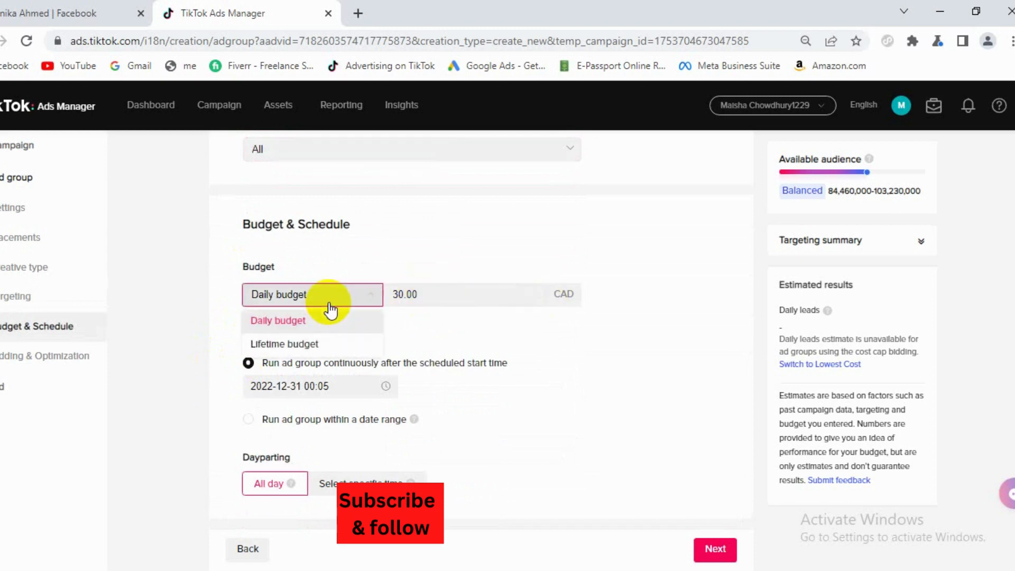
{"action": "left_click", "coordinate": [327, 319]}
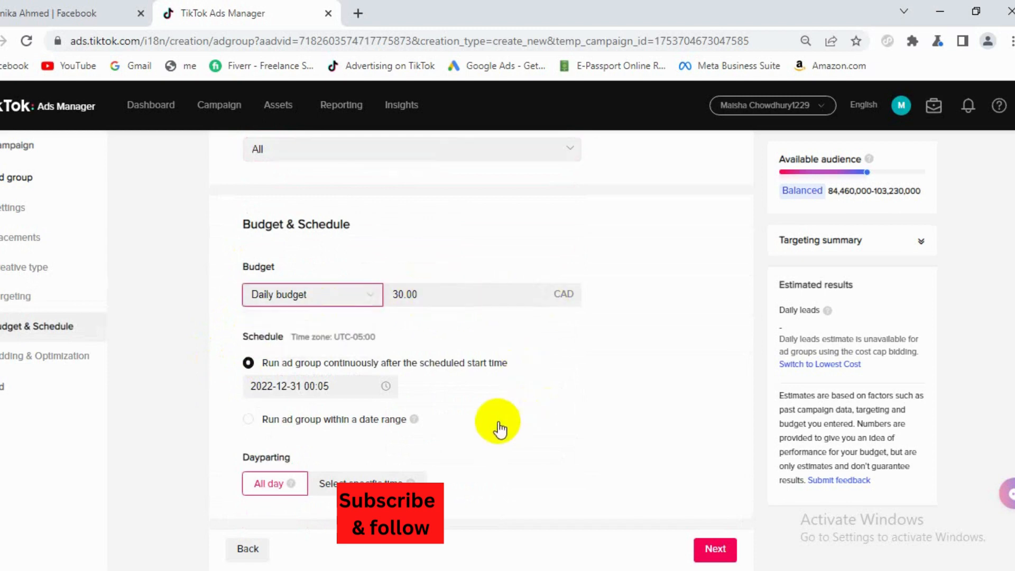
Schedule the ad group to run within a date range ending on 2023-01-07 at 00:05
{"action": "scroll", "coordinate": [489, 418], "scroll_direction": "down", "scroll_amount": 2}
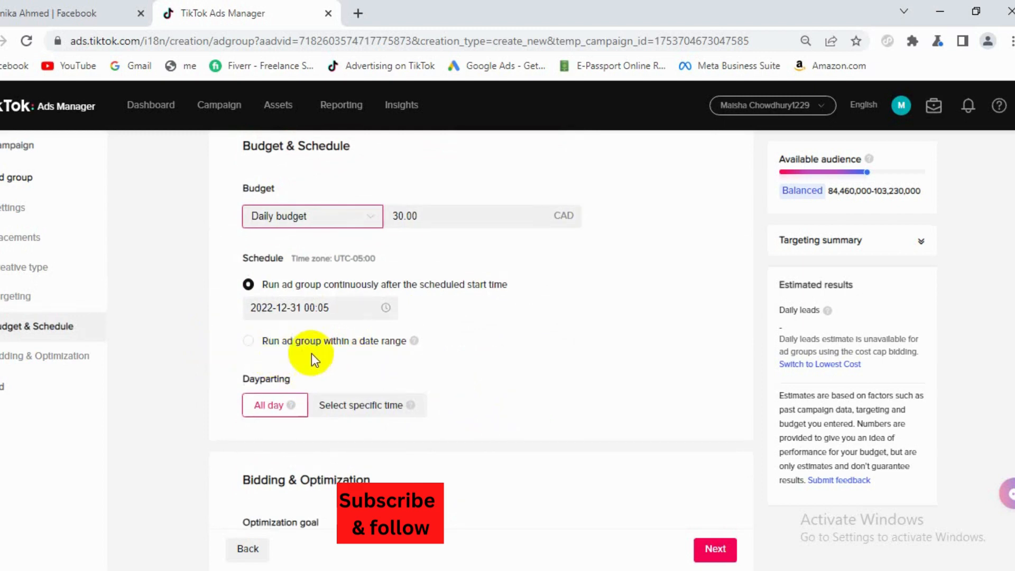
{"action": "left_click", "coordinate": [248, 341]}
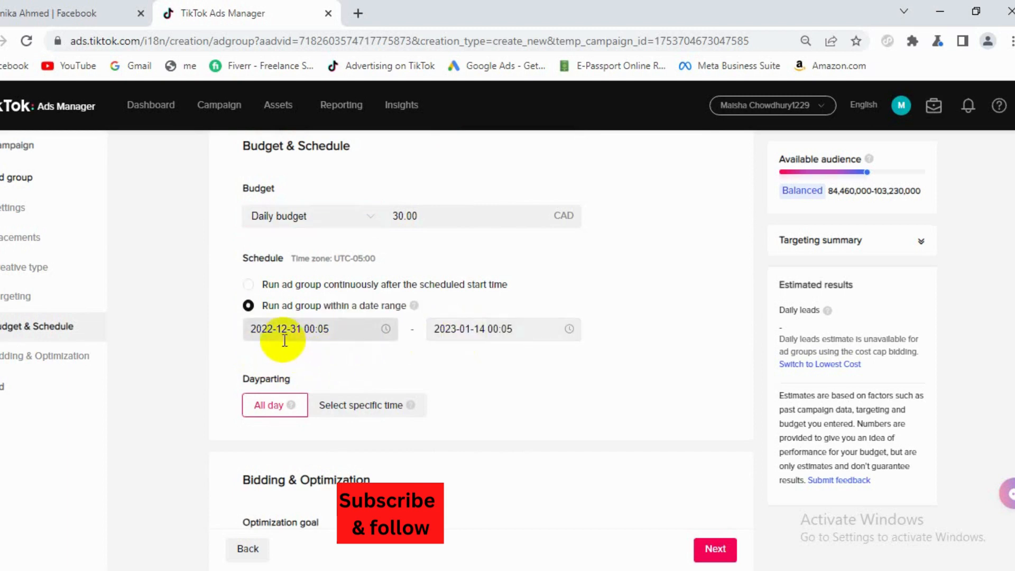
{"action": "left_click", "coordinate": [480, 338]}
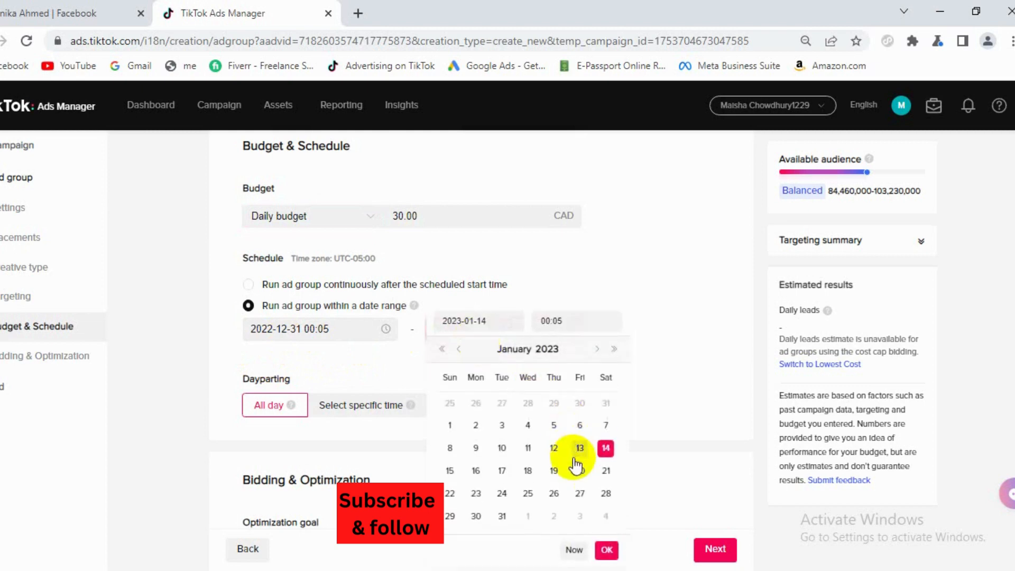
{"action": "left_click", "coordinate": [606, 425]}
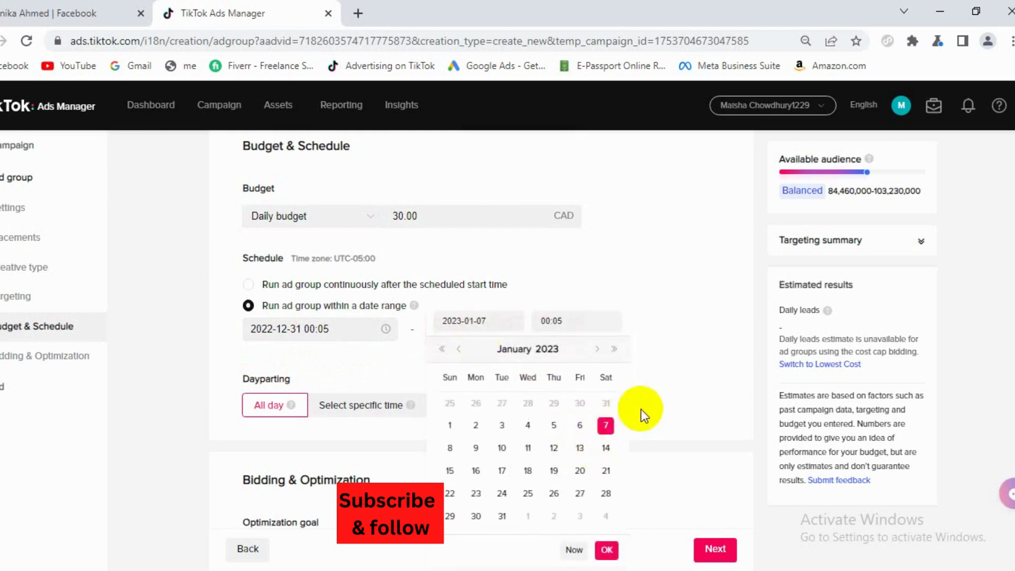
{"action": "left_click", "coordinate": [607, 550]}
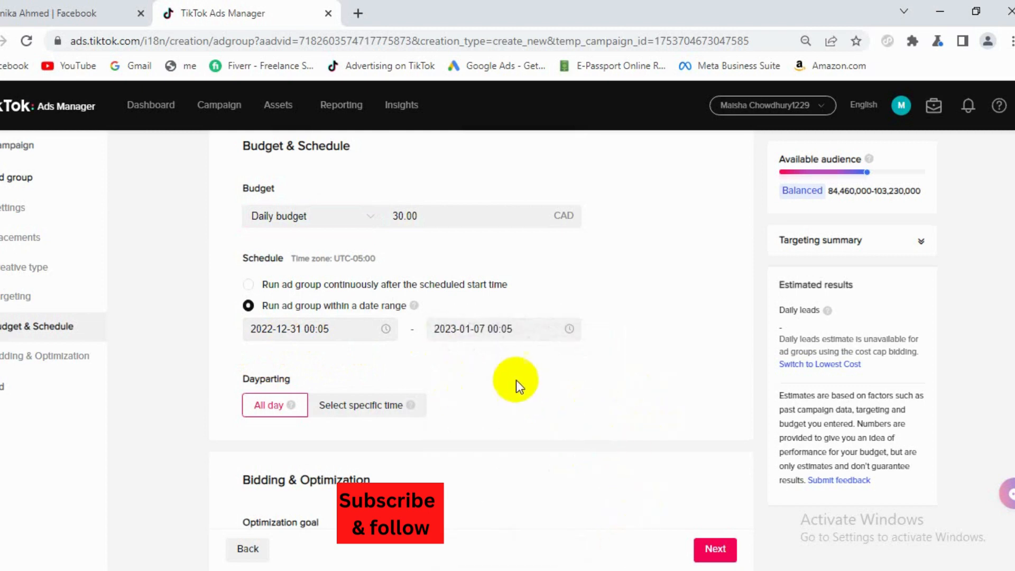
Set dayparting to specific times, selecting 00:00 to 19:30 for every day from Monday to Sunday
{"action": "scroll", "coordinate": [518, 380], "scroll_direction": "down", "scroll_amount": 2}
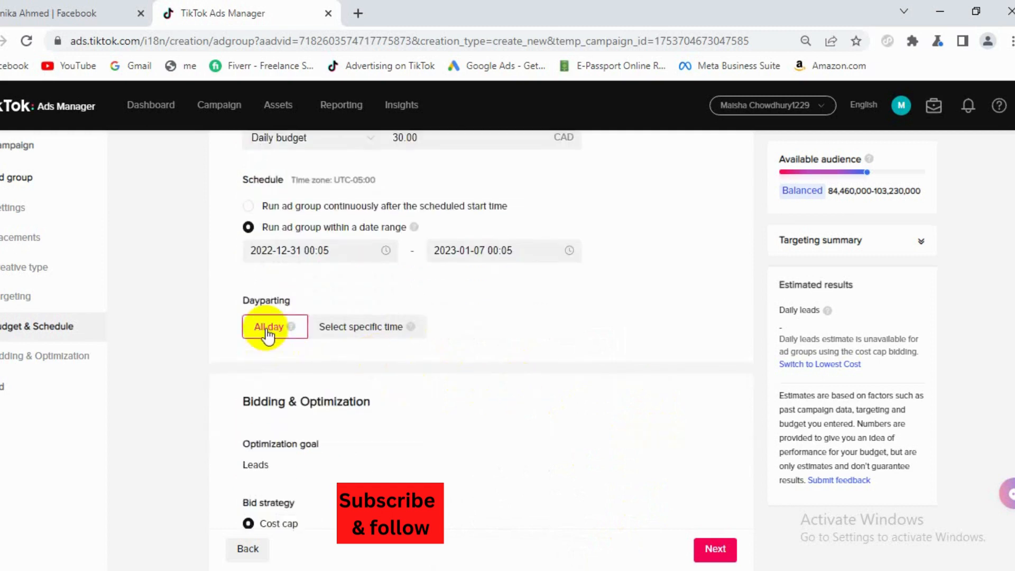
{"action": "left_click", "coordinate": [341, 335]}
{"action": "scroll", "coordinate": [492, 412], "scroll_direction": "down", "scroll_amount": 4}
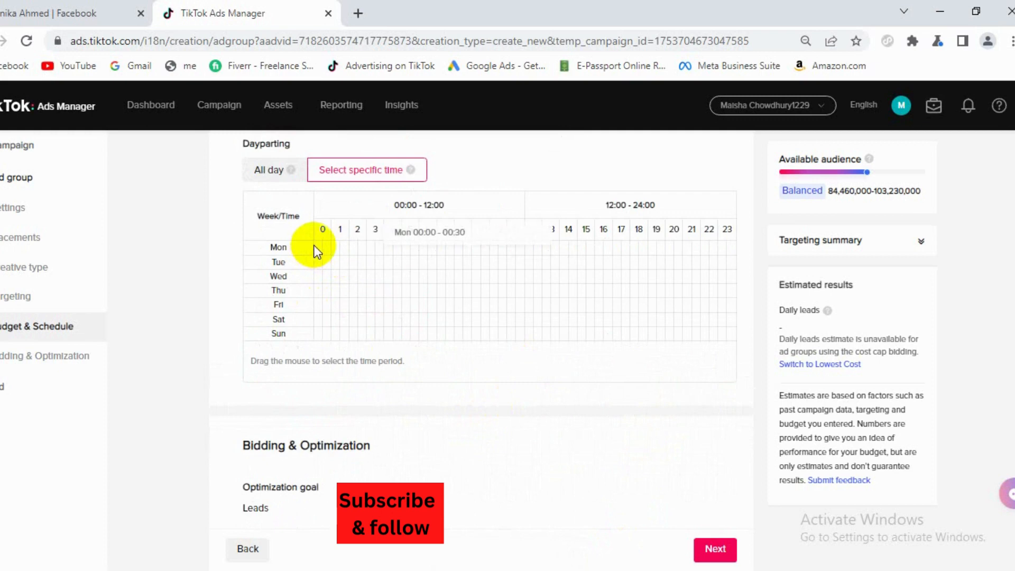
{"action": "left_click_drag", "start_coordinate": [315, 247], "coordinate": [652, 336]}
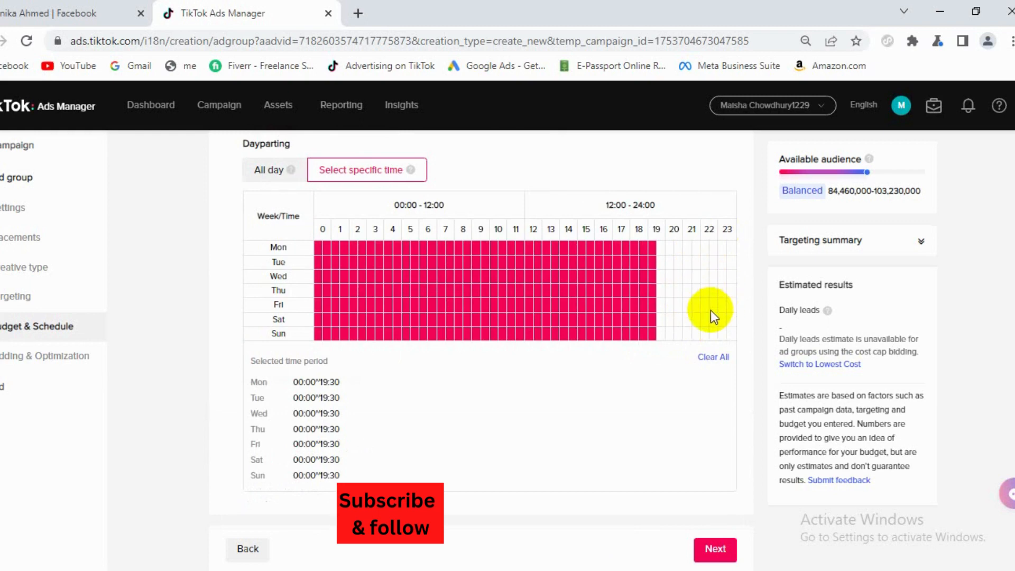
Set the ad group's bid strategy to Lowest cost in the Bidding & Optimization section
{"action": "scroll", "coordinate": [713, 297], "scroll_direction": "down", "scroll_amount": 6}
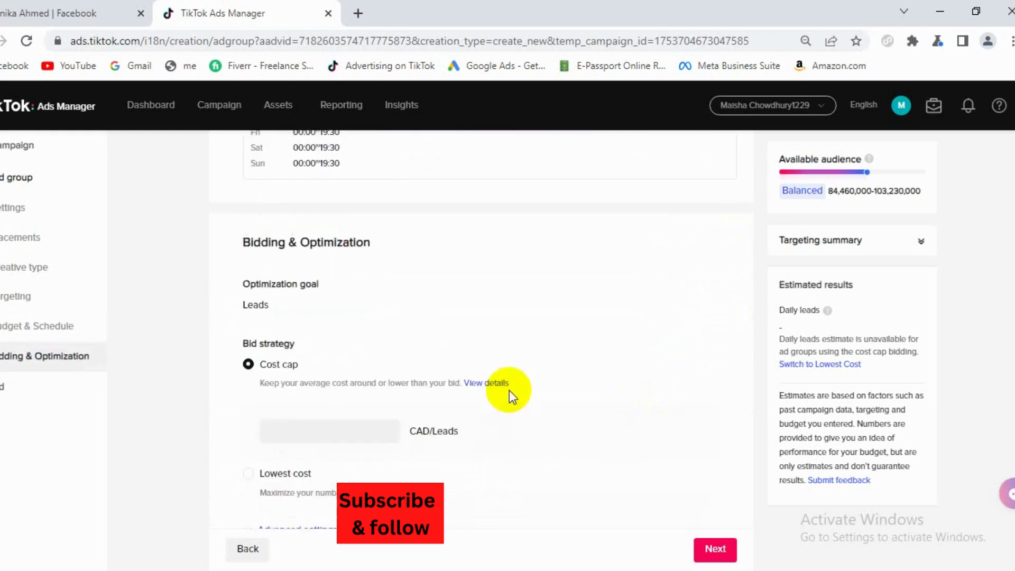
{"action": "scroll", "coordinate": [523, 387], "scroll_direction": "down", "scroll_amount": 1}
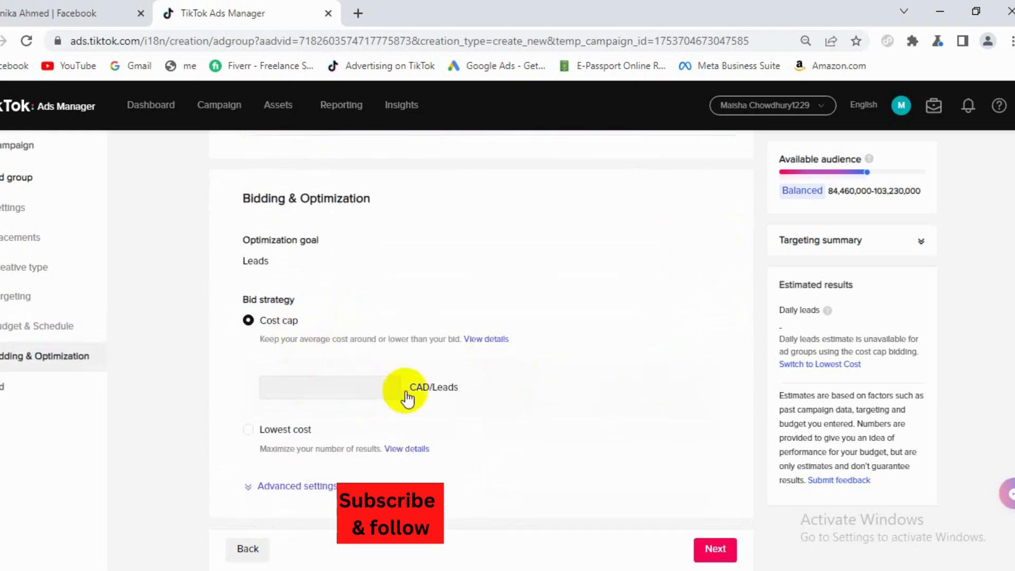
{"action": "left_click", "coordinate": [342, 388]}
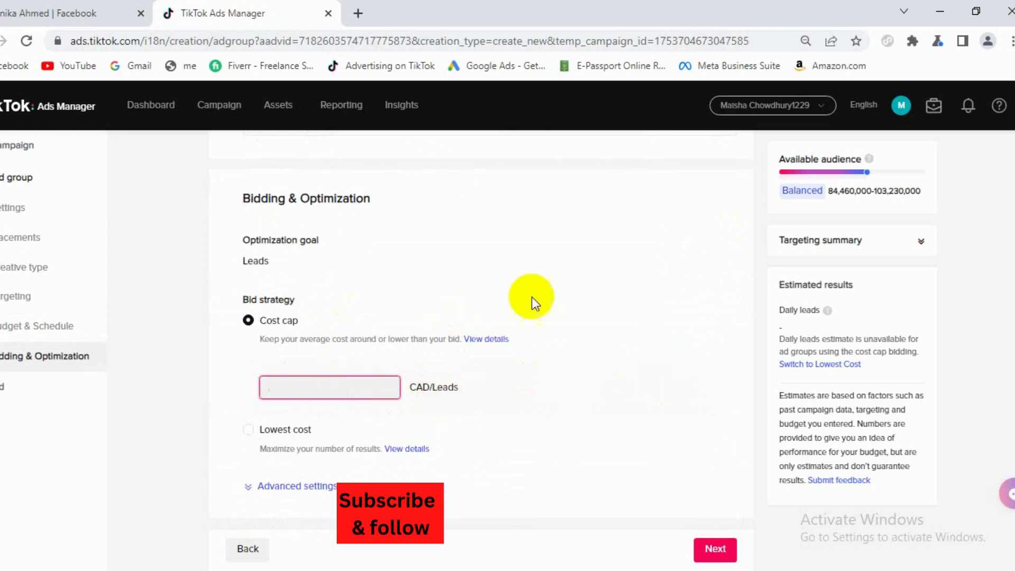
{"action": "left_click", "coordinate": [567, 253]}
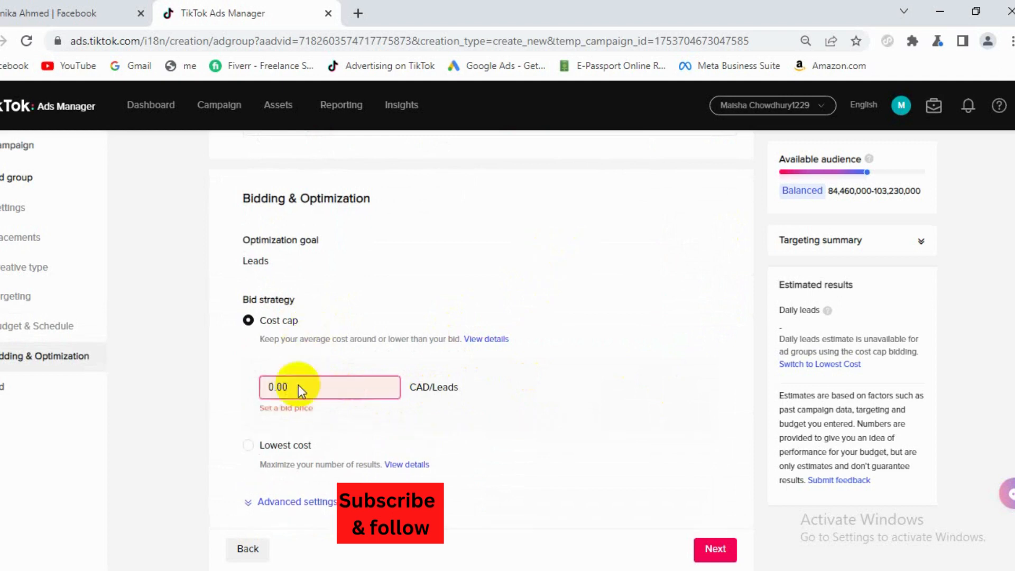
{"action": "left_click", "coordinate": [250, 447]}
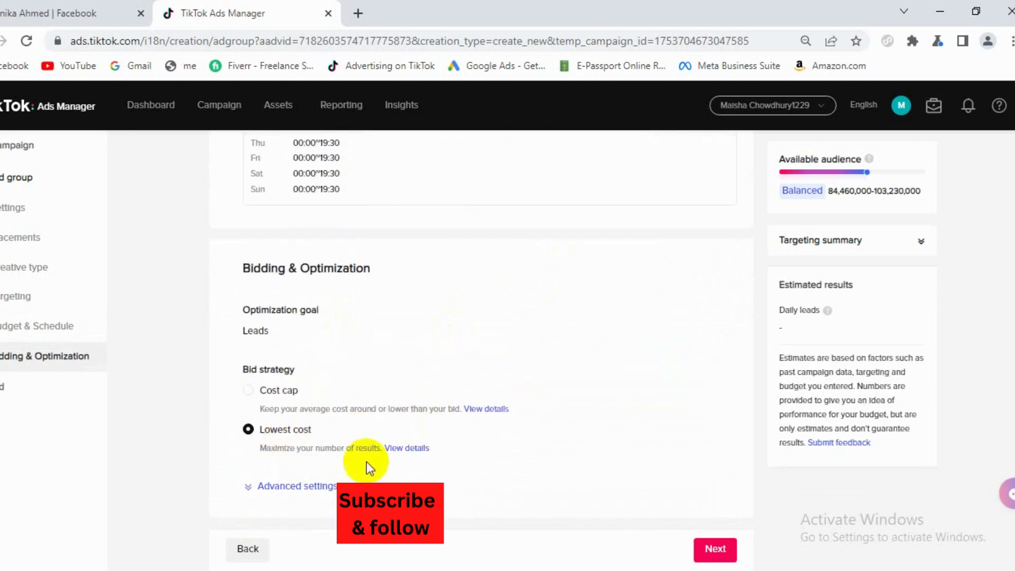
Review the billing event and delivery type in the advanced bidding settings, and collapse them again
{"action": "left_click", "coordinate": [248, 487]}
{"action": "scroll", "coordinate": [503, 423], "scroll_direction": "down", "scroll_amount": 3}
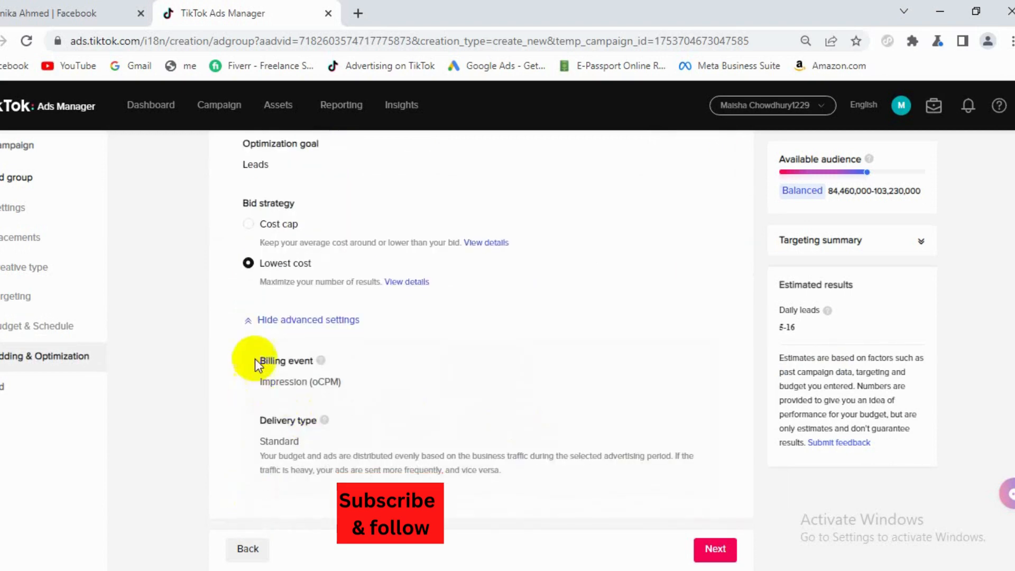
{"action": "left_click", "coordinate": [250, 319]}
Choose Beauty & Style as the video interaction category to resolve the targeting error, and continue to the ad setup
{"action": "left_click", "coordinate": [726, 552]}
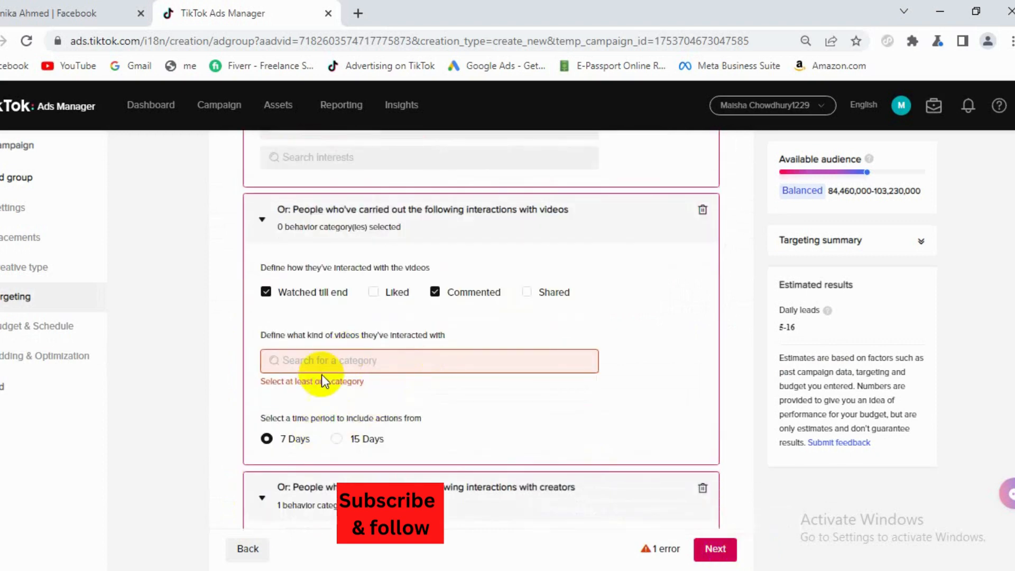
{"action": "left_click", "coordinate": [327, 368]}
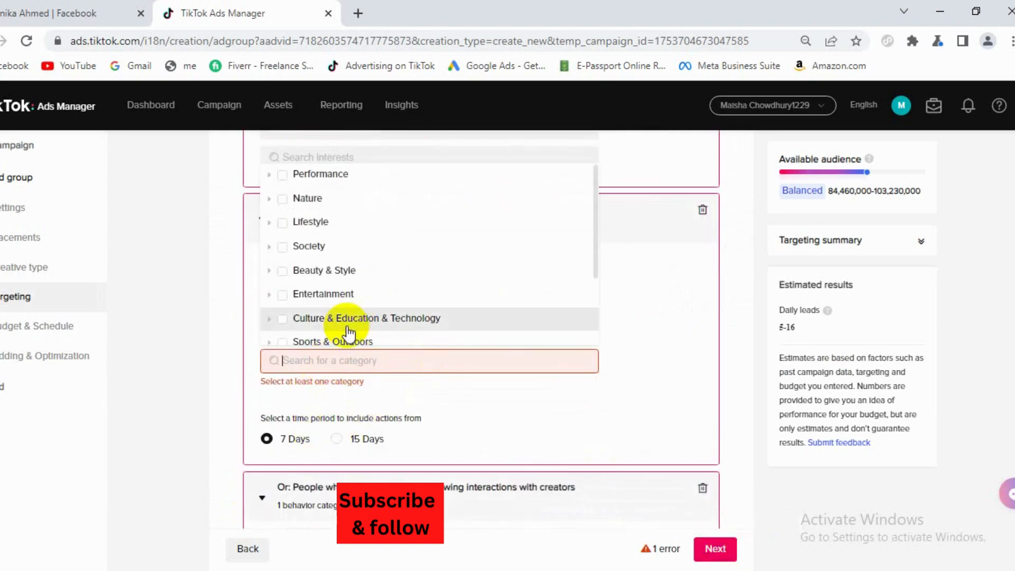
{"action": "left_click", "coordinate": [282, 271]}
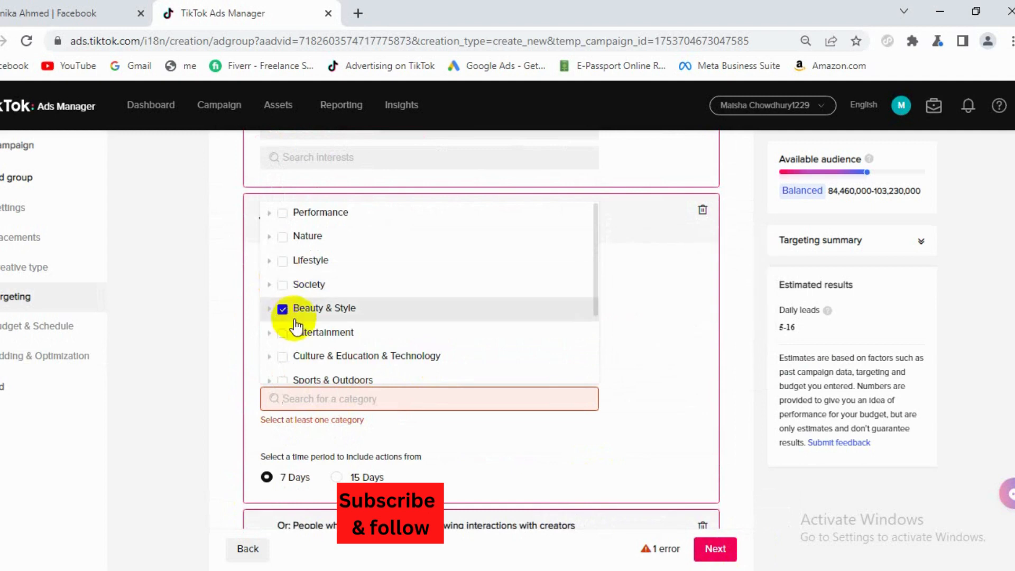
{"action": "left_click", "coordinate": [270, 311]}
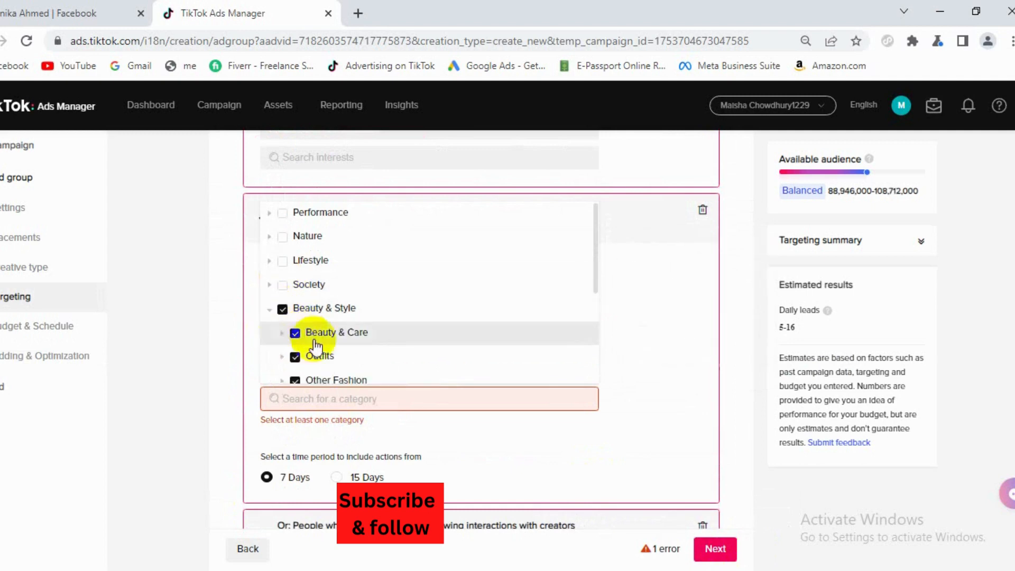
{"action": "left_click", "coordinate": [249, 321]}
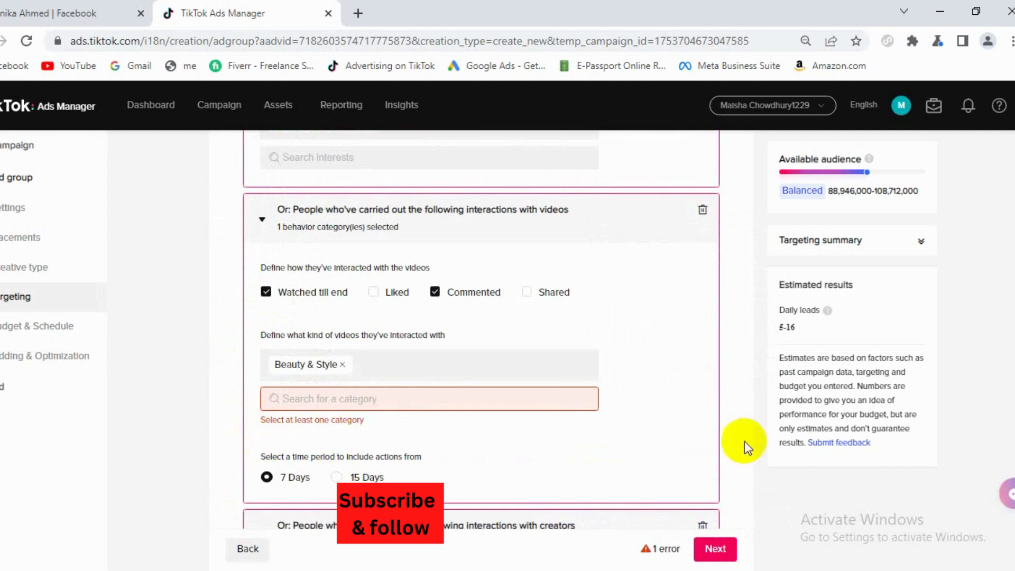
{"action": "left_click", "coordinate": [733, 553]}
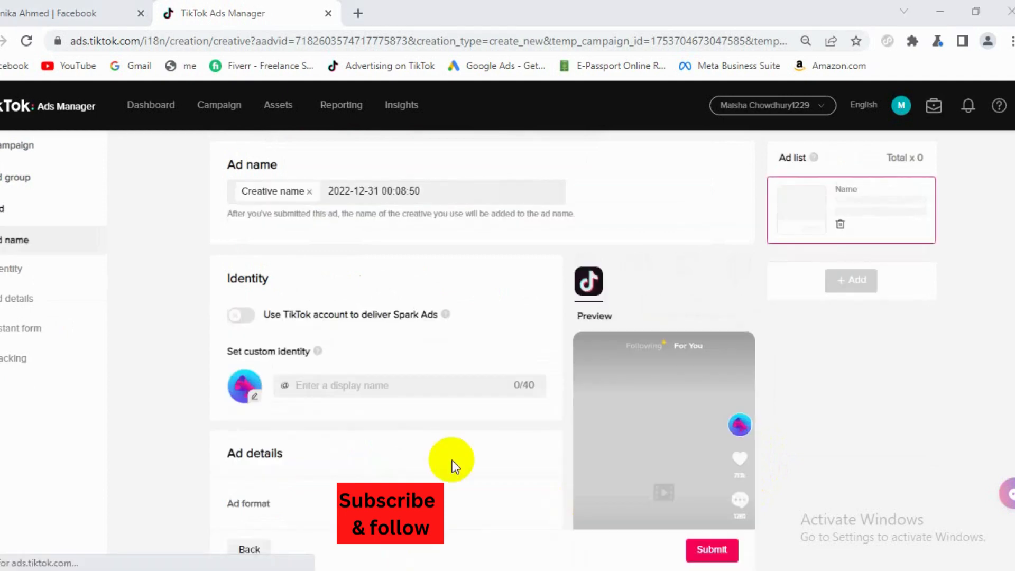
Remove the creative name from the ad name and add it back
{"action": "left_click", "coordinate": [381, 195]}
{"action": "scroll", "coordinate": [440, 233], "scroll_direction": "down", "scroll_amount": 2}
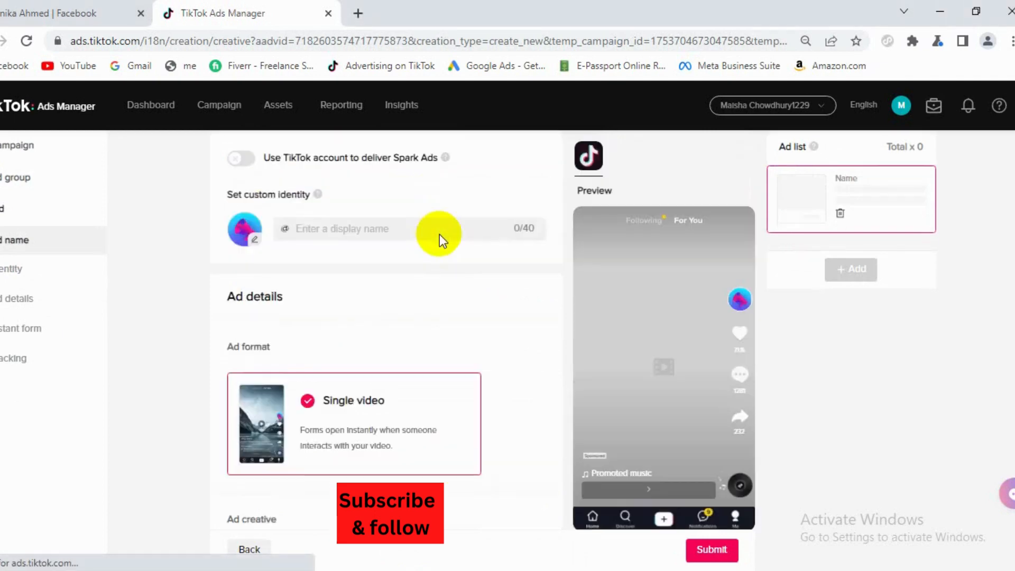
{"action": "scroll", "coordinate": [439, 233], "scroll_direction": "up", "scroll_amount": 2}
{"action": "left_click", "coordinate": [360, 194]}
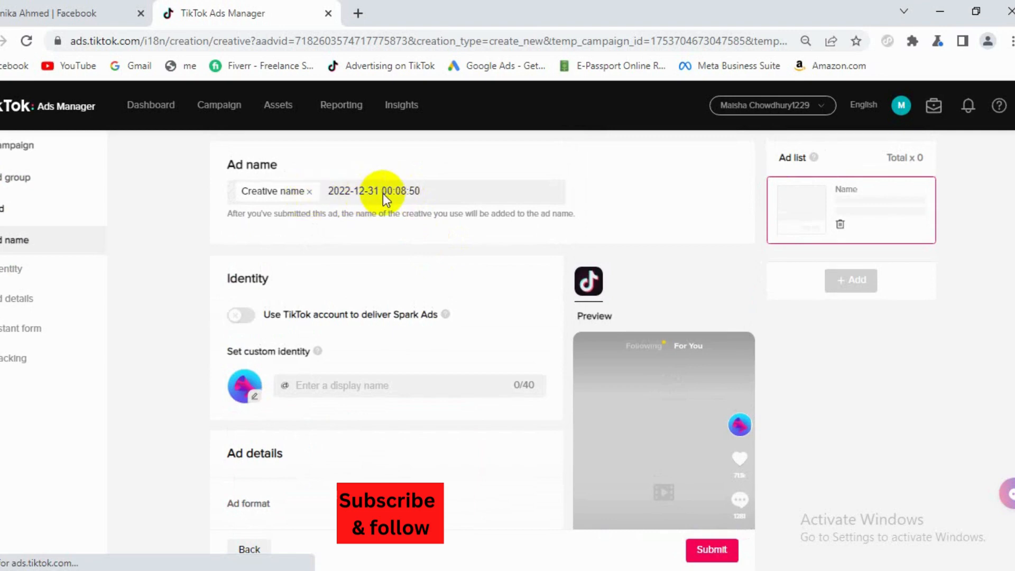
{"action": "key", "text": "ctrl+a"}
{"action": "key", "text": "BackSpace"}
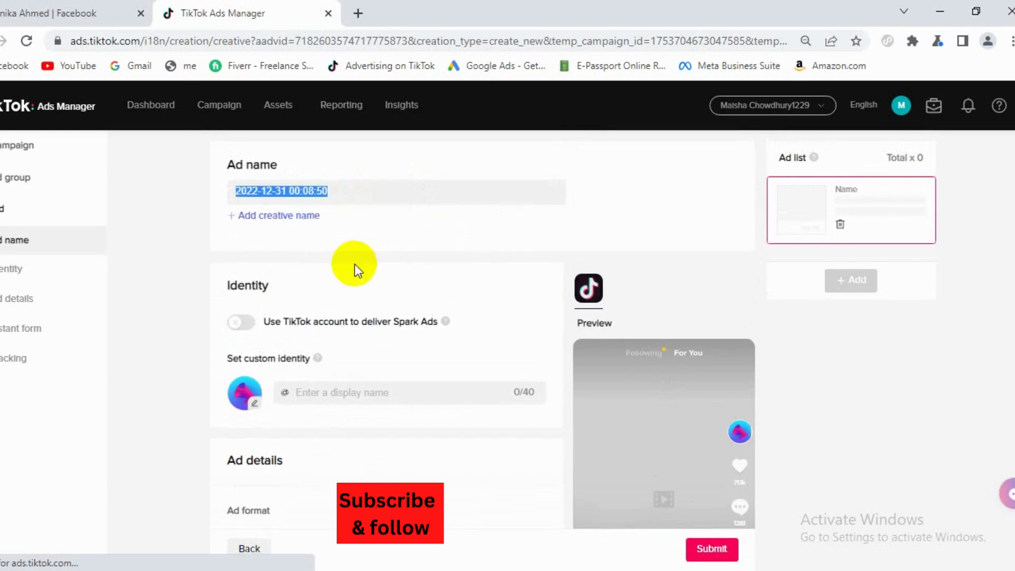
{"action": "left_click", "coordinate": [275, 218]}
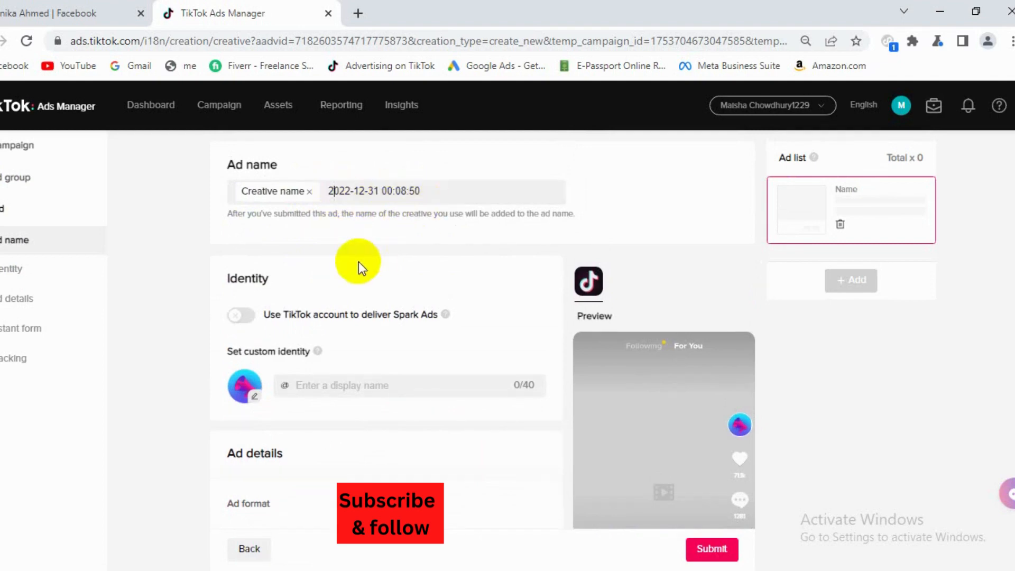
Enable using a TikTok account to deliver Spark Ads, look at the account options, and disable it again
{"action": "scroll", "coordinate": [359, 262], "scroll_direction": "down", "scroll_amount": 3}
{"action": "scroll", "coordinate": [357, 261], "scroll_direction": "up", "scroll_amount": 2}
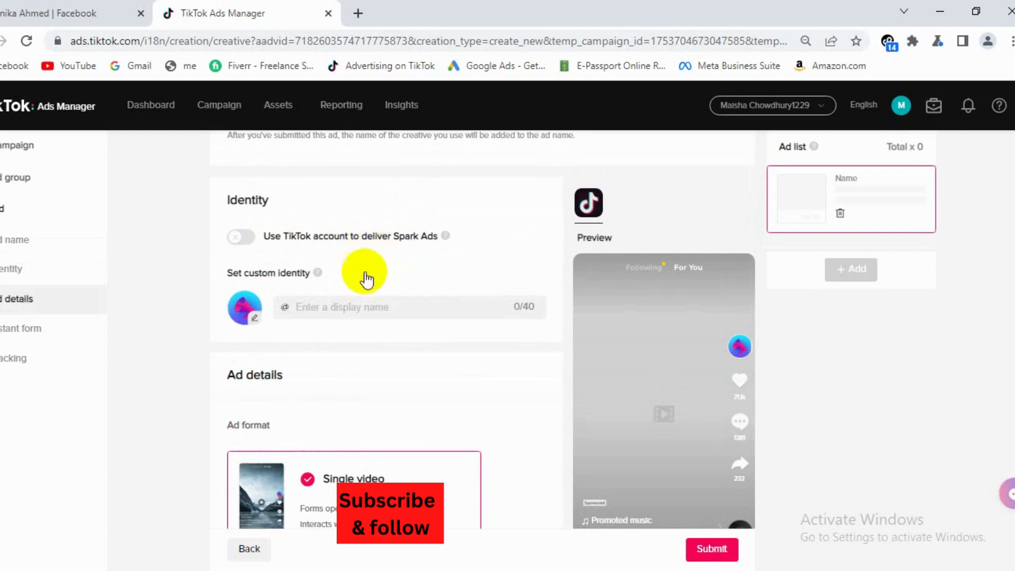
{"action": "mouse_move", "coordinate": [318, 273]}
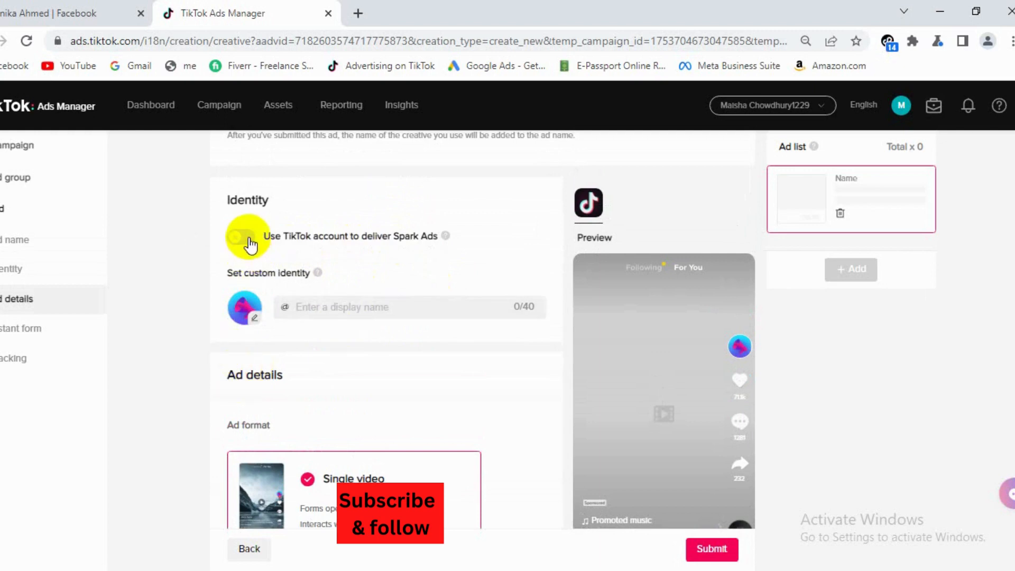
{"action": "left_click", "coordinate": [251, 244]}
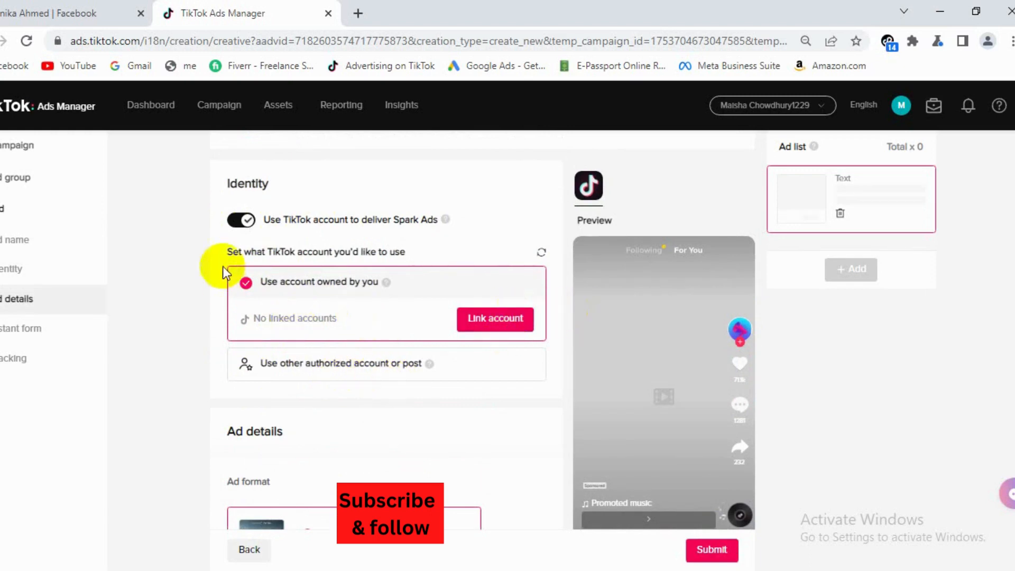
{"action": "left_click", "coordinate": [238, 221]}
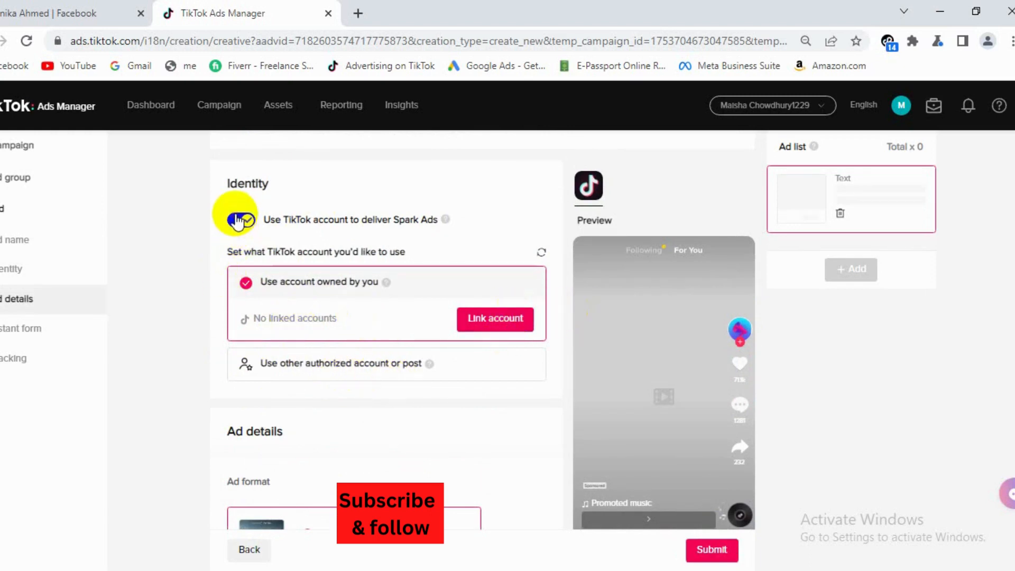
{"action": "left_click", "coordinate": [239, 220]}
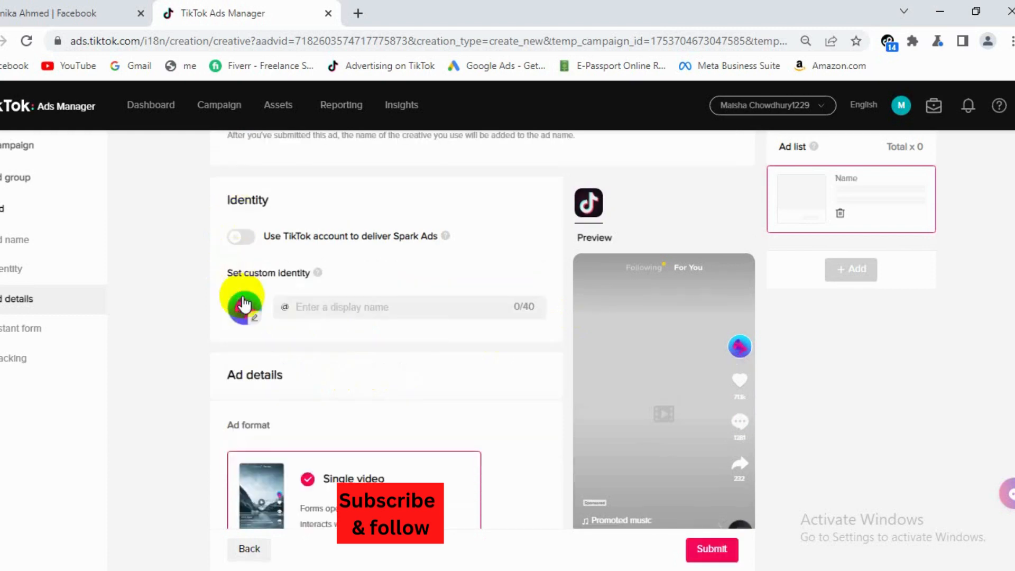
Enter "Lead ads test" as the display name of the ad's custom identity
{"action": "scroll", "coordinate": [241, 296], "scroll_direction": "down", "scroll_amount": 2}
{"action": "left_click", "coordinate": [382, 230]}
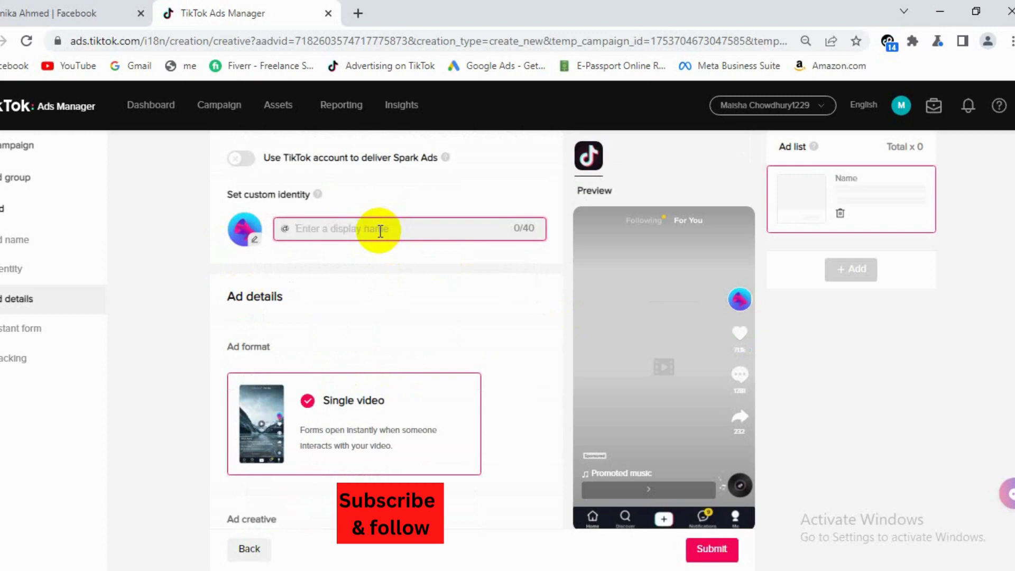
{"action": "type", "text": "Lea"}
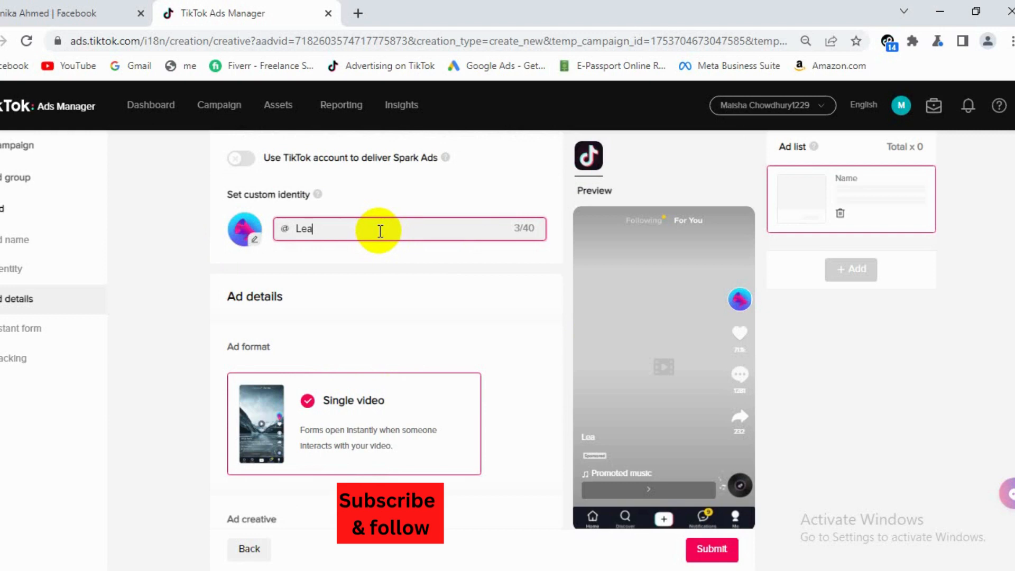
{"action": "type", "text": "dd"}
{"action": "type", "text": " ads"}
{"action": "type", "text": " test"}
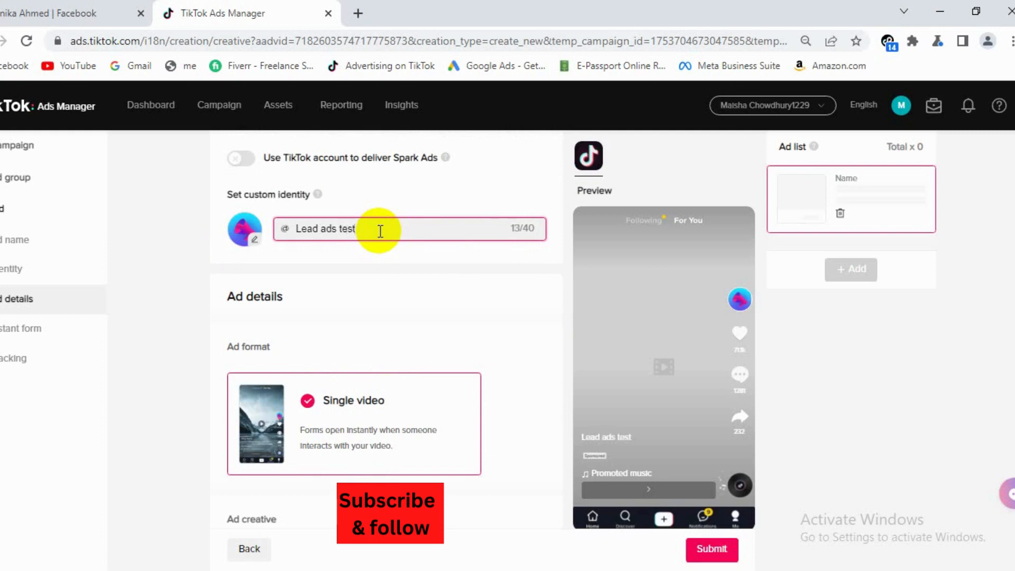
Upload the video 20221230_124204224.mp4 from the Downloads folder as the creative of the single video ad
{"action": "scroll", "coordinate": [399, 272], "scroll_direction": "down", "scroll_amount": 2}
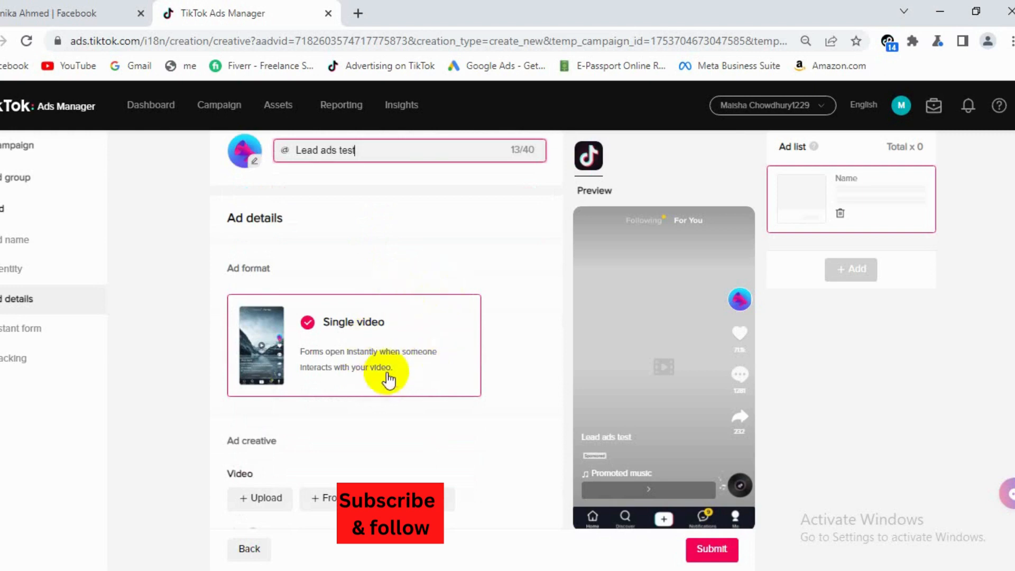
{"action": "scroll", "coordinate": [487, 399], "scroll_direction": "down", "scroll_amount": 2}
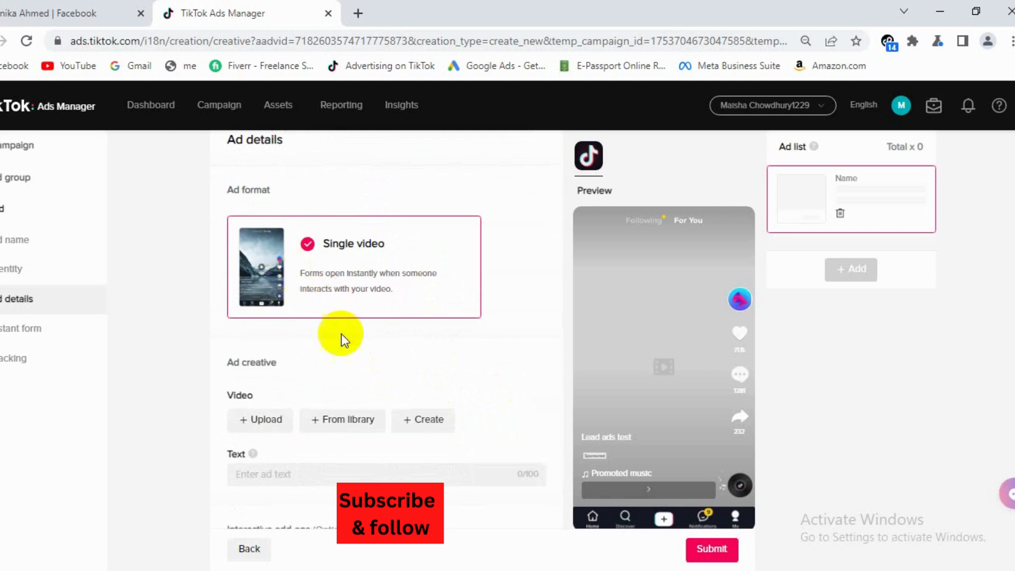
{"action": "scroll", "coordinate": [340, 340], "scroll_direction": "up", "scroll_amount": 3}
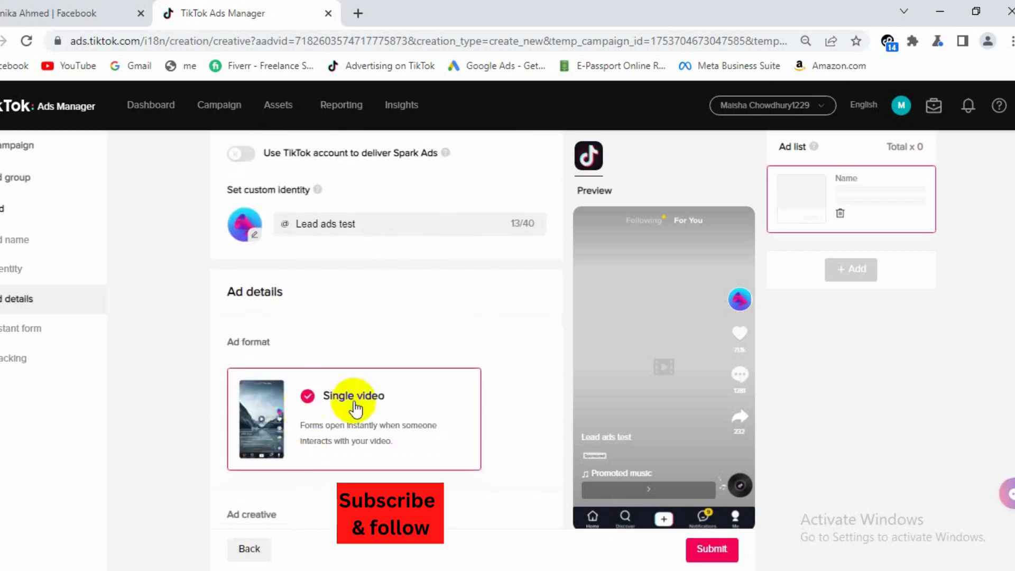
{"action": "scroll", "coordinate": [402, 386], "scroll_direction": "down", "scroll_amount": 3}
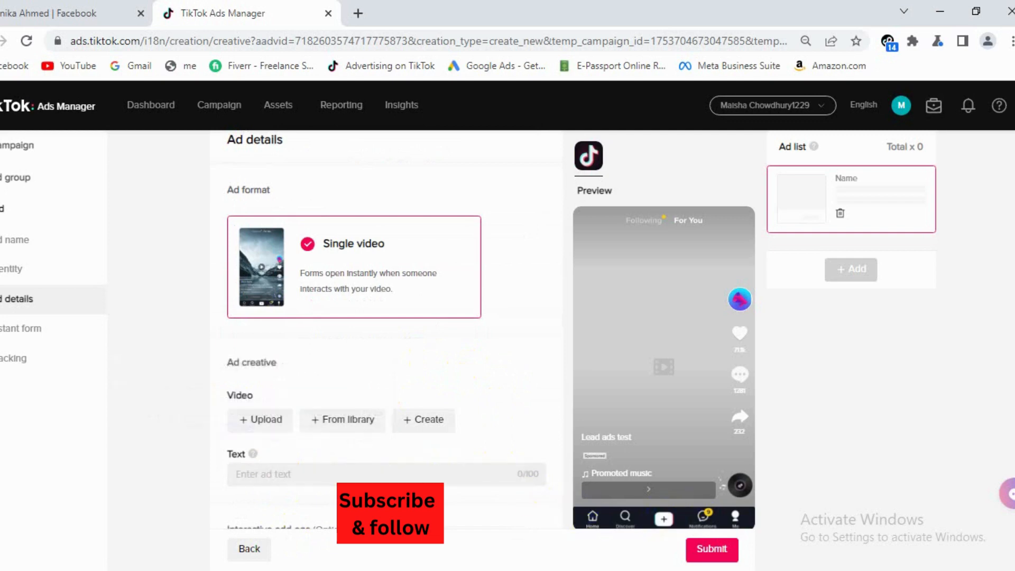
{"action": "left_click", "coordinate": [251, 423]}
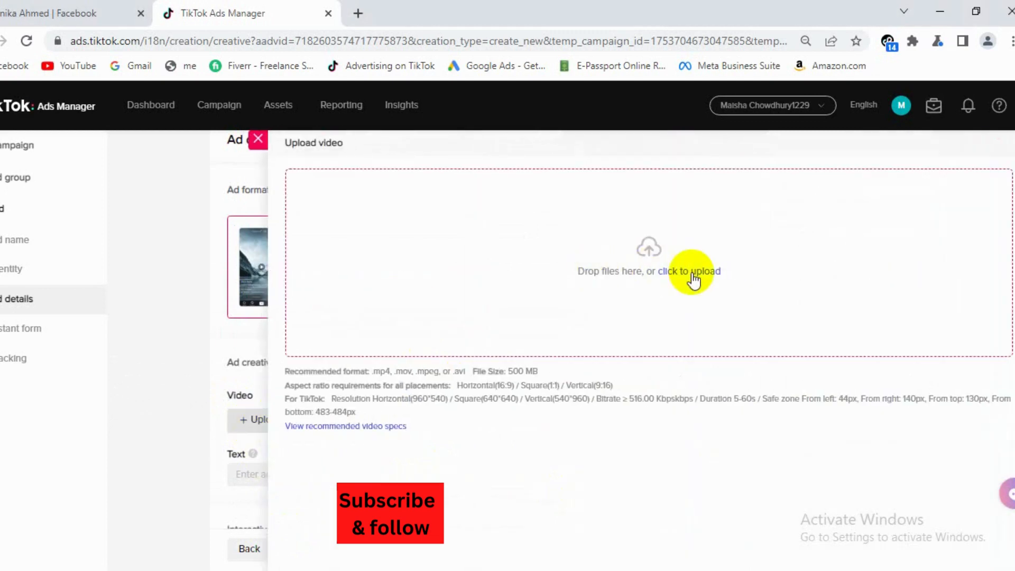
{"action": "left_click", "coordinate": [693, 272]}
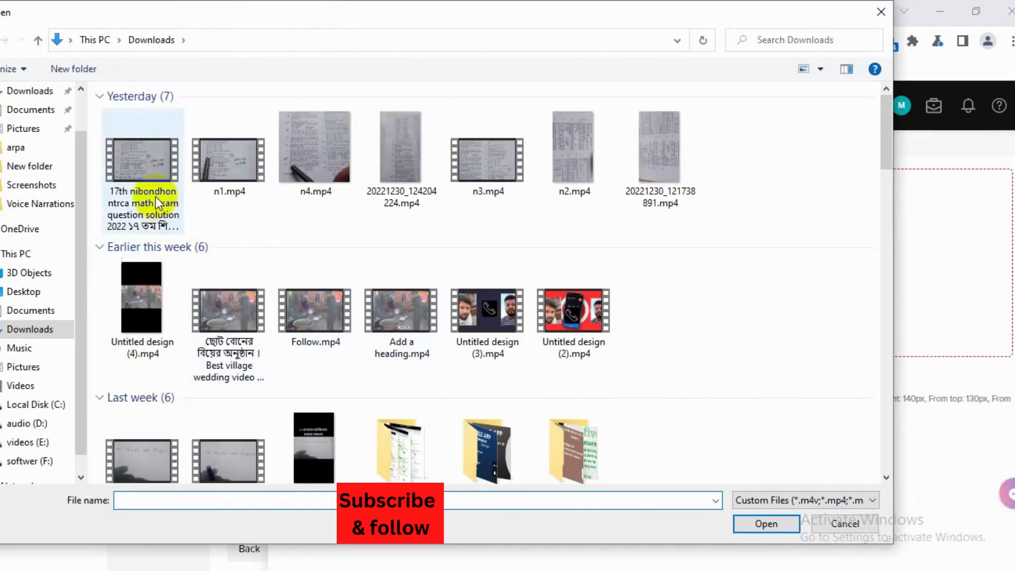
{"action": "left_click", "coordinate": [414, 158]}
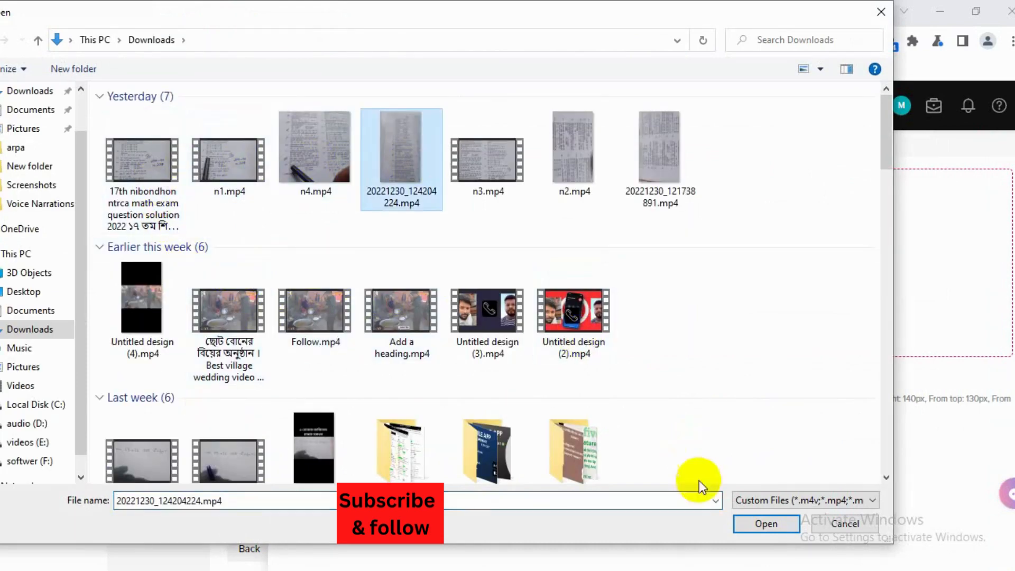
{"action": "left_click", "coordinate": [764, 524]}
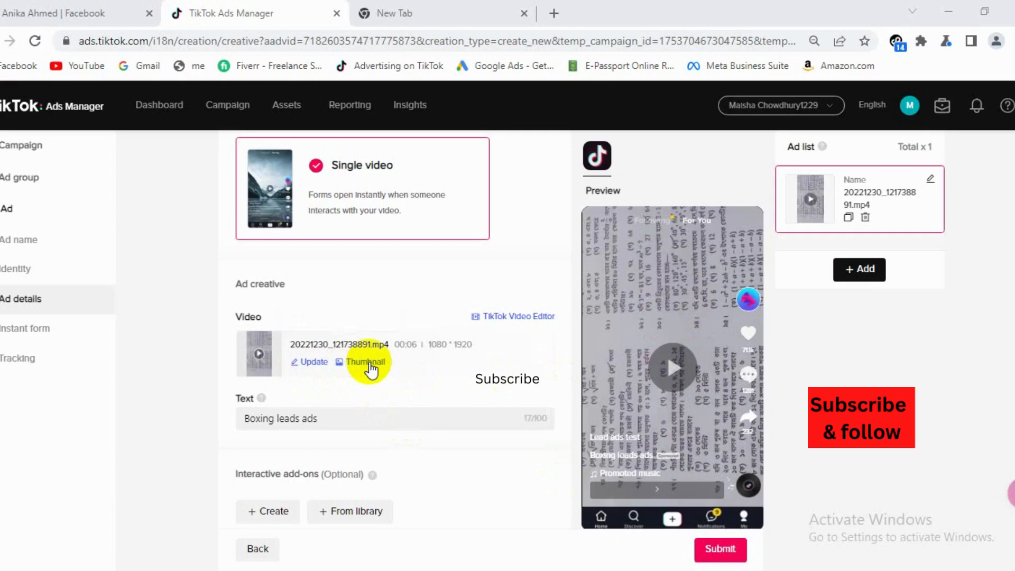
Remove the word "ads" from the end of the ad text so that it reads "Boxing leads"
{"action": "left_click", "coordinate": [329, 419]}
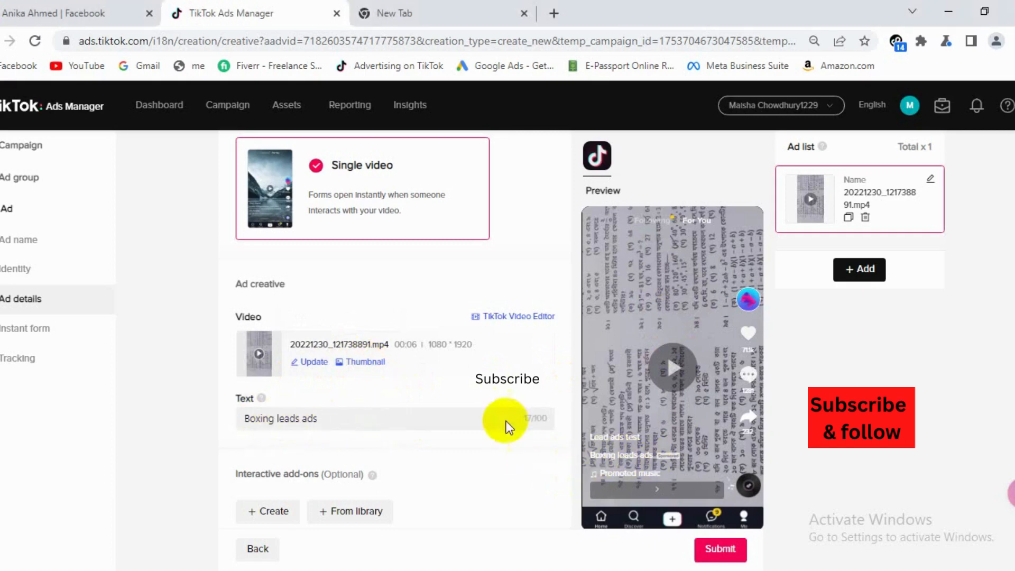
{"action": "left_click_drag", "start_coordinate": [306, 418], "coordinate": [330, 419]}
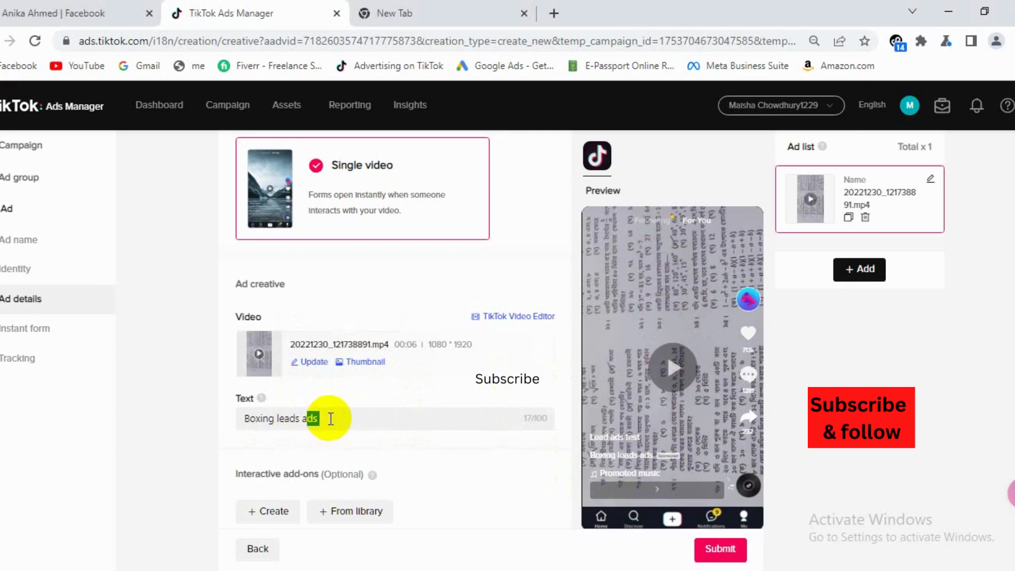
{"action": "key", "text": "BackSpace"}
{"action": "key", "text": "BackSpace"}
{"action": "key", "text": "BackSpace"}
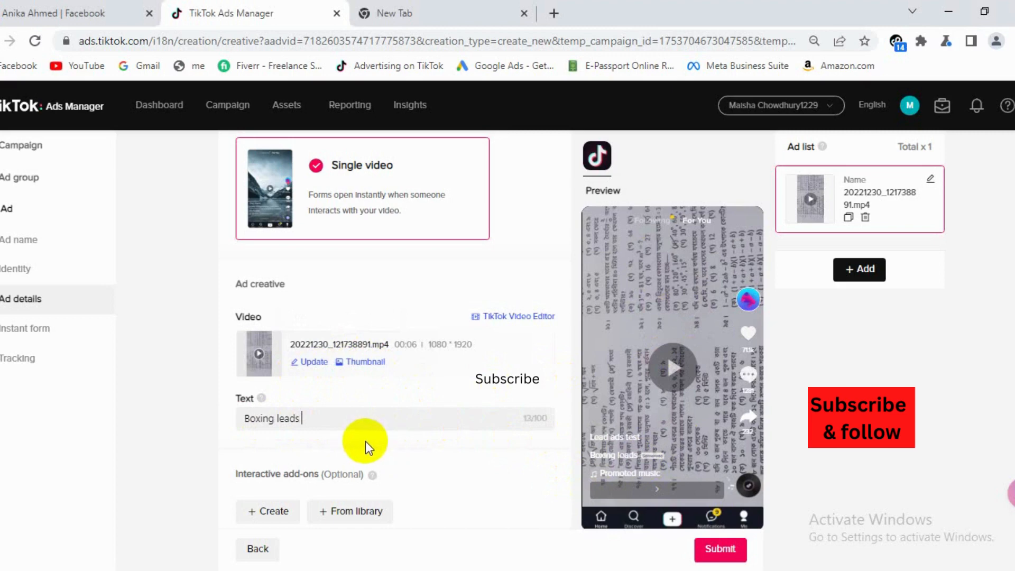
Add "ads" to the end of the ad text so that it reads "Boxing leads ads"
{"action": "type", "text": "ads"}
{"action": "scroll", "coordinate": [404, 422], "scroll_direction": "down", "scroll_amount": 1}
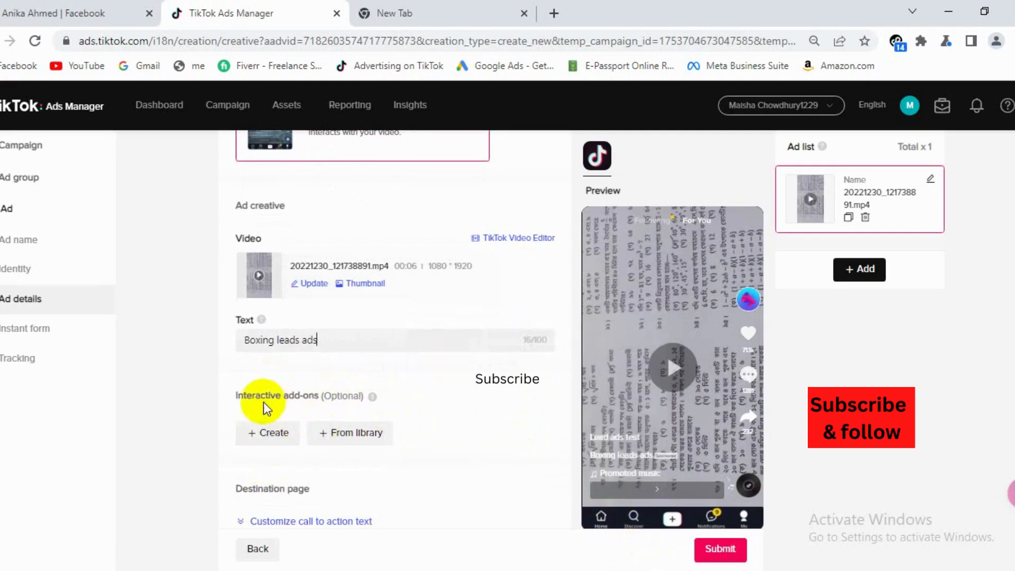
Expand the call-to-action text settings of the destination page and open the Dynamic setting for editing
{"action": "scroll", "coordinate": [429, 423], "scroll_direction": "down", "scroll_amount": 3}
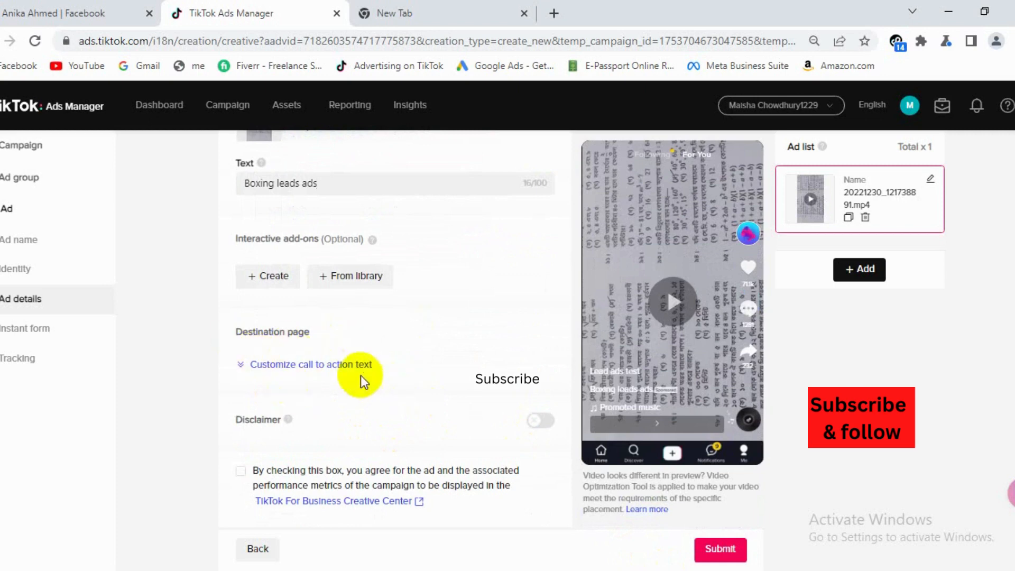
{"action": "left_click", "coordinate": [252, 366]}
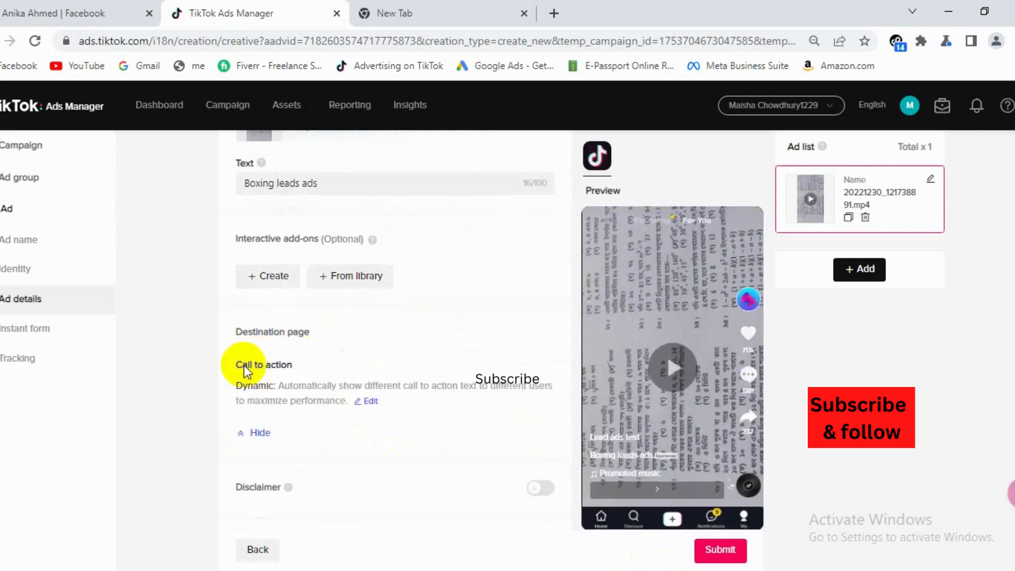
{"action": "scroll", "coordinate": [449, 365], "scroll_direction": "down", "scroll_amount": 2}
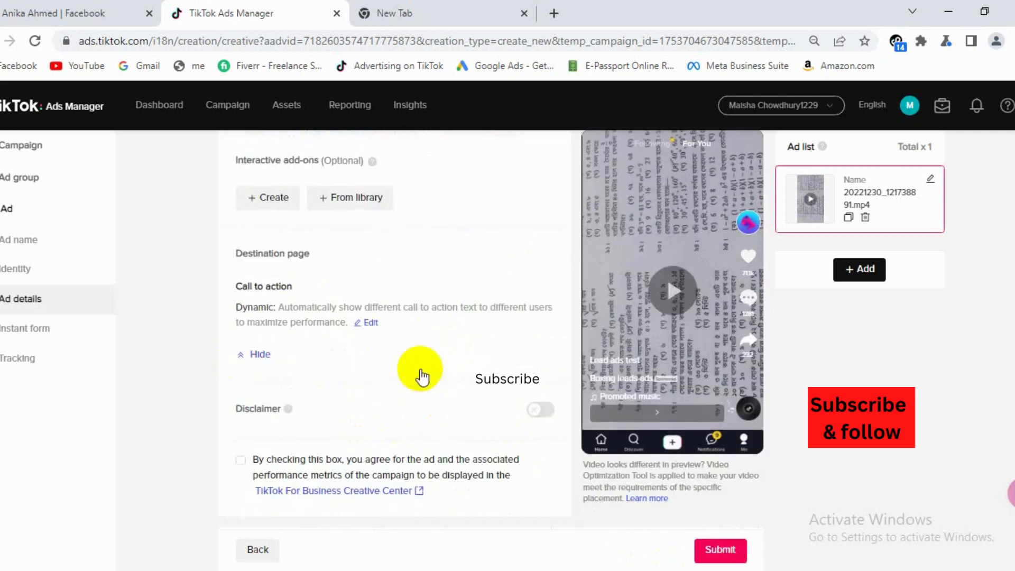
{"action": "left_click", "coordinate": [372, 324]}
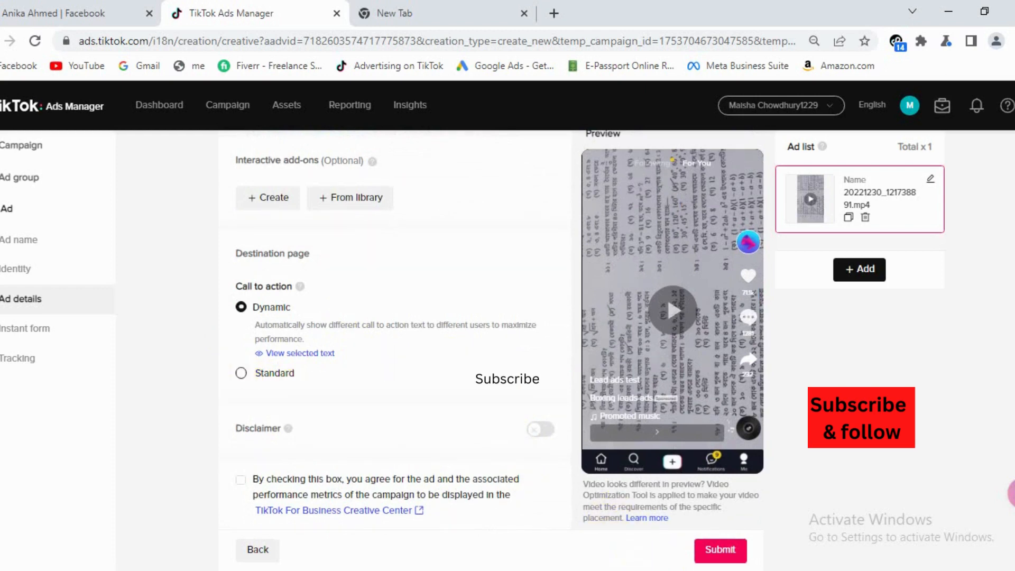
Switch the call to action to Standard, look through its text choices, and switch it back to Dynamic
{"action": "left_click", "coordinate": [241, 373]}
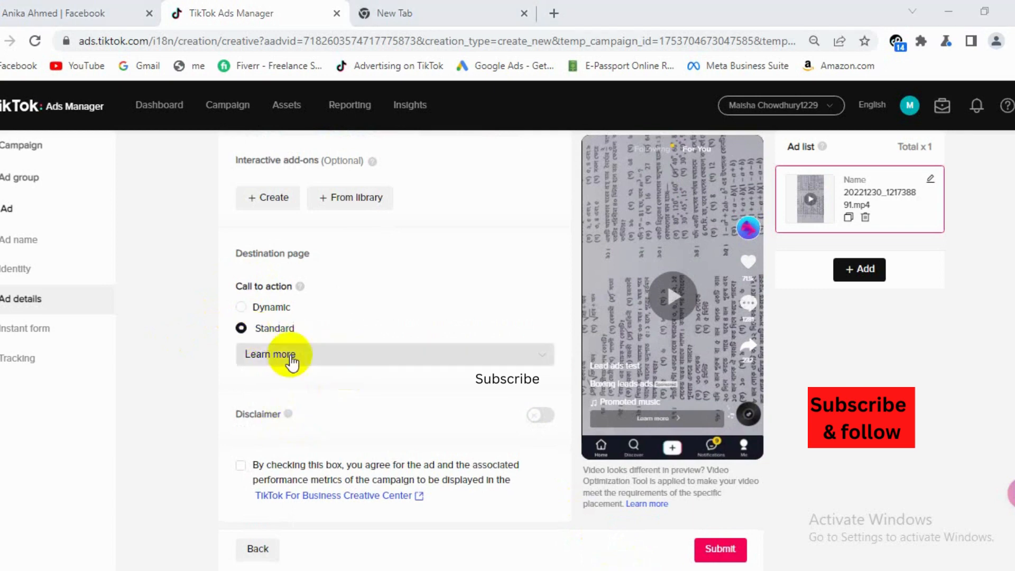
{"action": "left_click", "coordinate": [287, 358]}
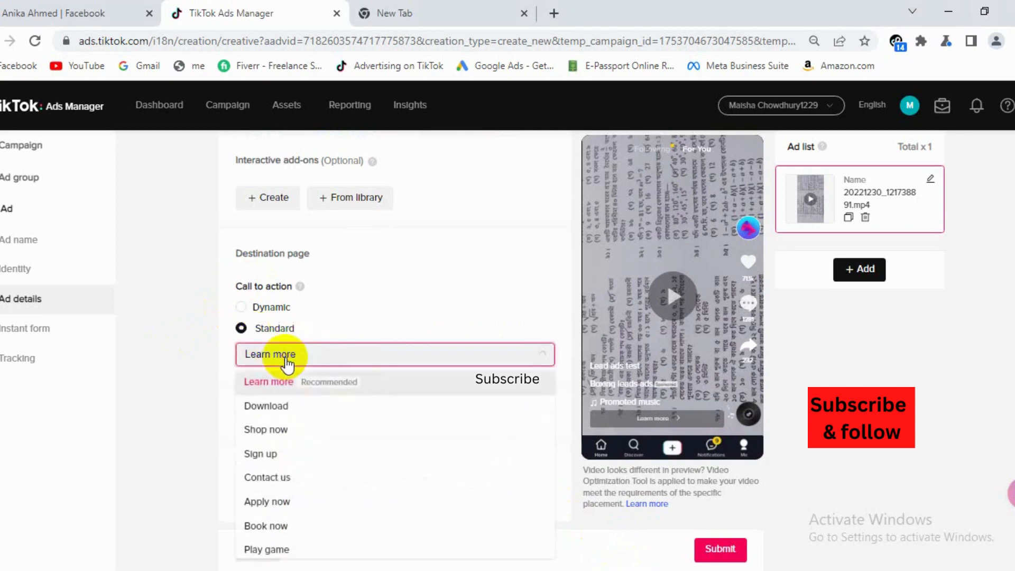
{"action": "scroll", "coordinate": [291, 453], "scroll_direction": "down", "scroll_amount": 6}
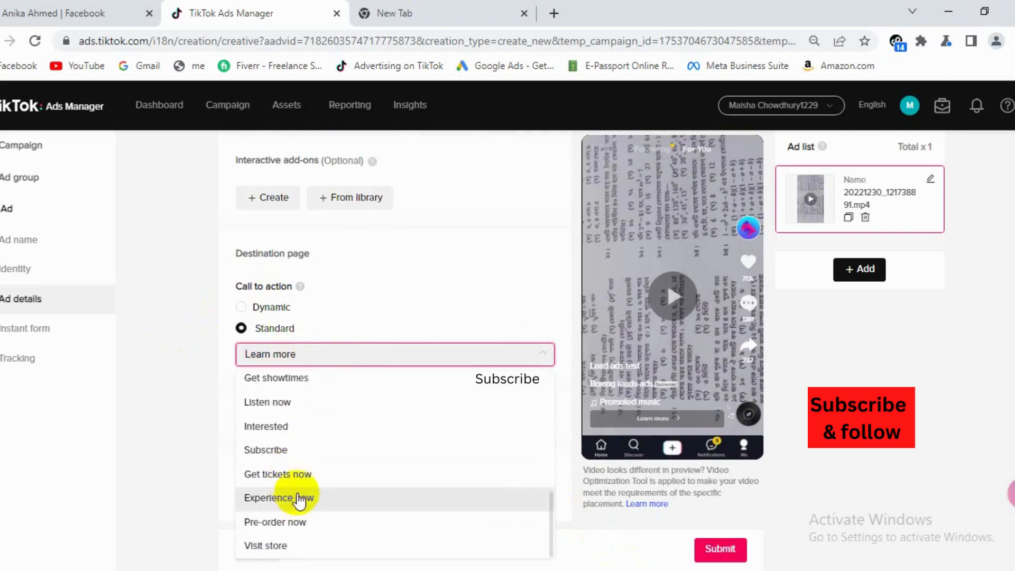
{"action": "scroll", "coordinate": [297, 497], "scroll_direction": "up", "scroll_amount": 6}
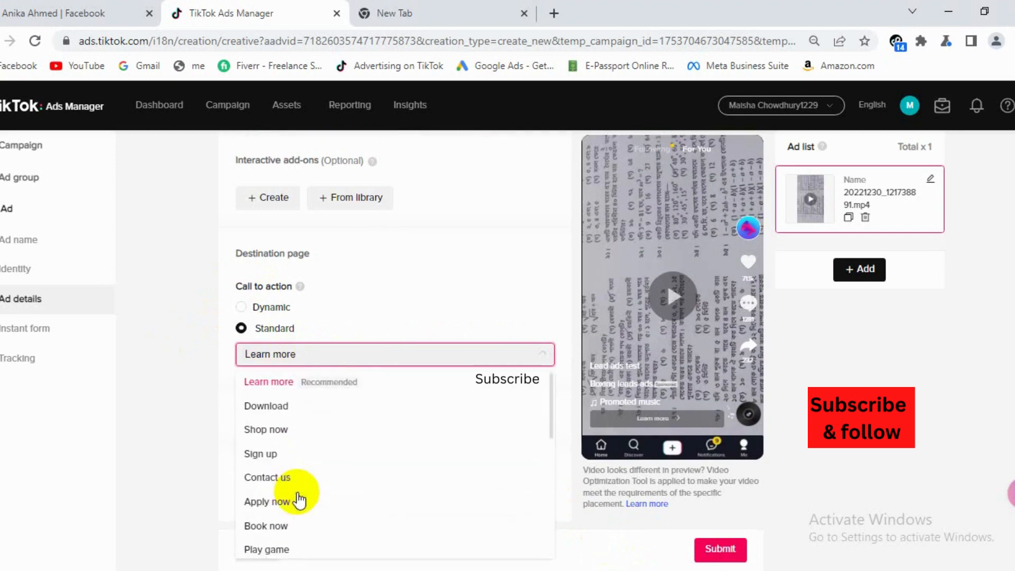
{"action": "left_click", "coordinate": [241, 309]}
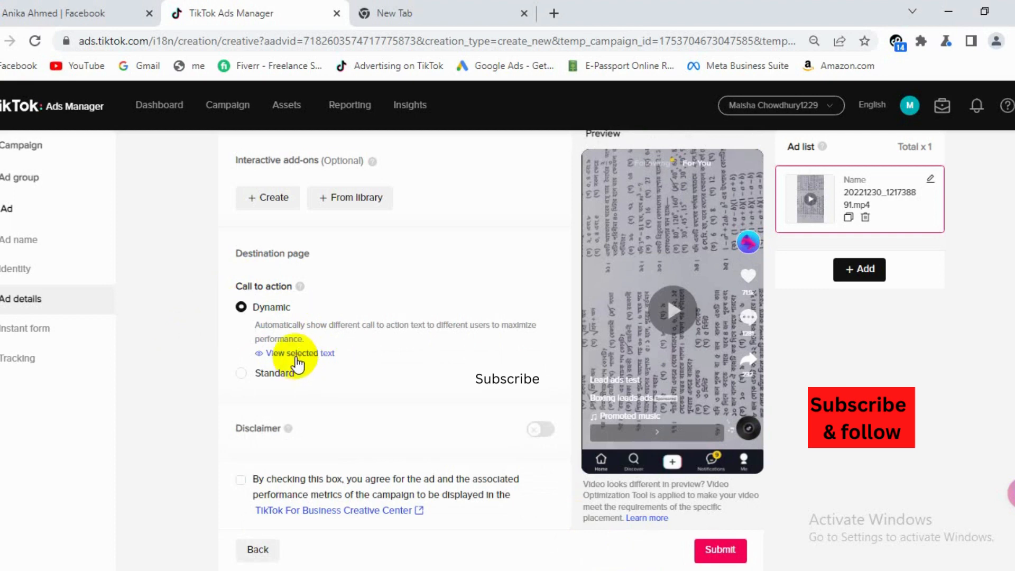
Review the selected dynamic call-to-action texts and deselect "Learn more" and "Click to start"
{"action": "left_click", "coordinate": [316, 355]}
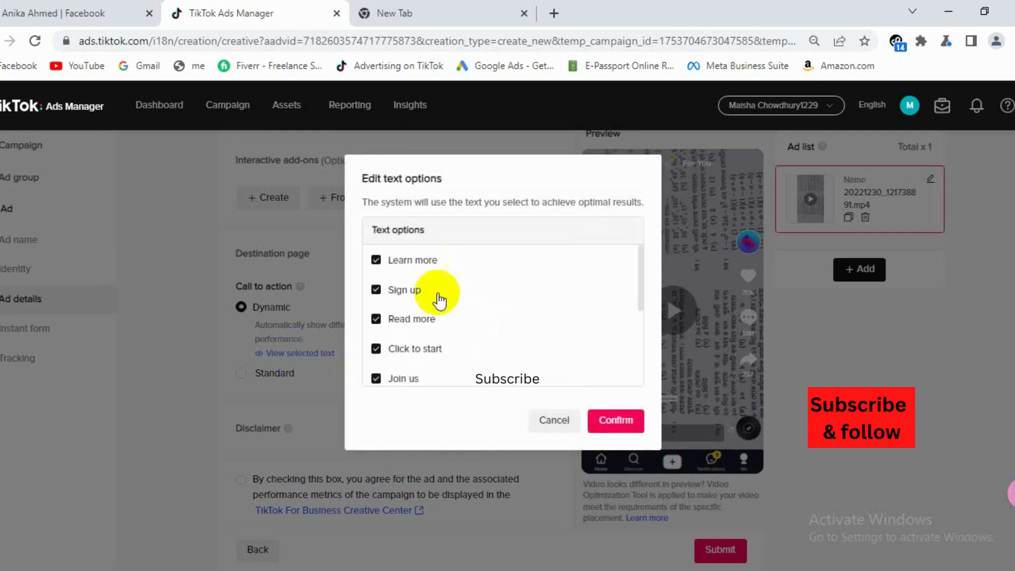
{"action": "scroll", "coordinate": [442, 320], "scroll_direction": "down", "scroll_amount": 5}
{"action": "scroll", "coordinate": [443, 320], "scroll_direction": "up", "scroll_amount": 5}
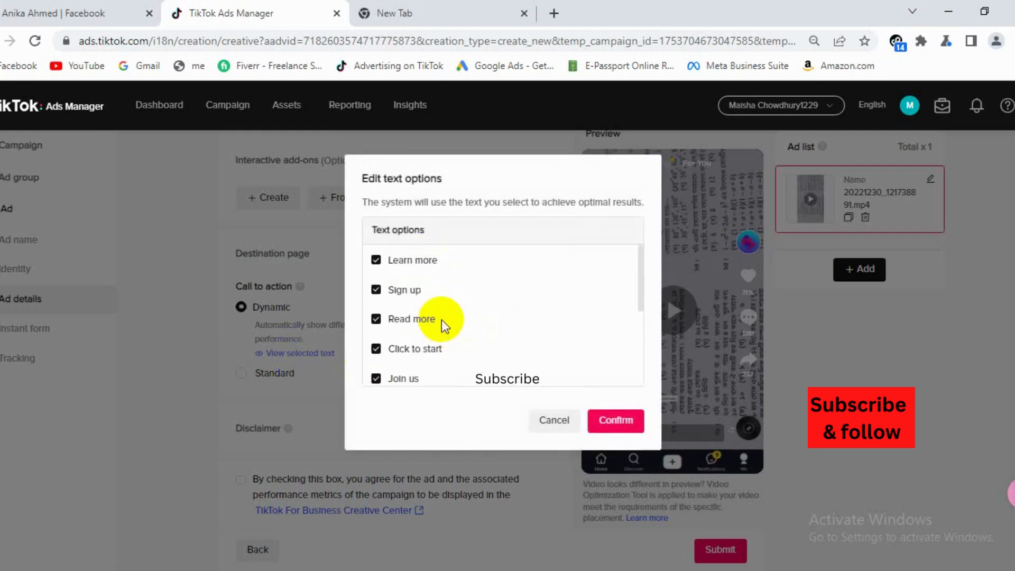
{"action": "scroll", "coordinate": [442, 319], "scroll_direction": "down", "scroll_amount": 5}
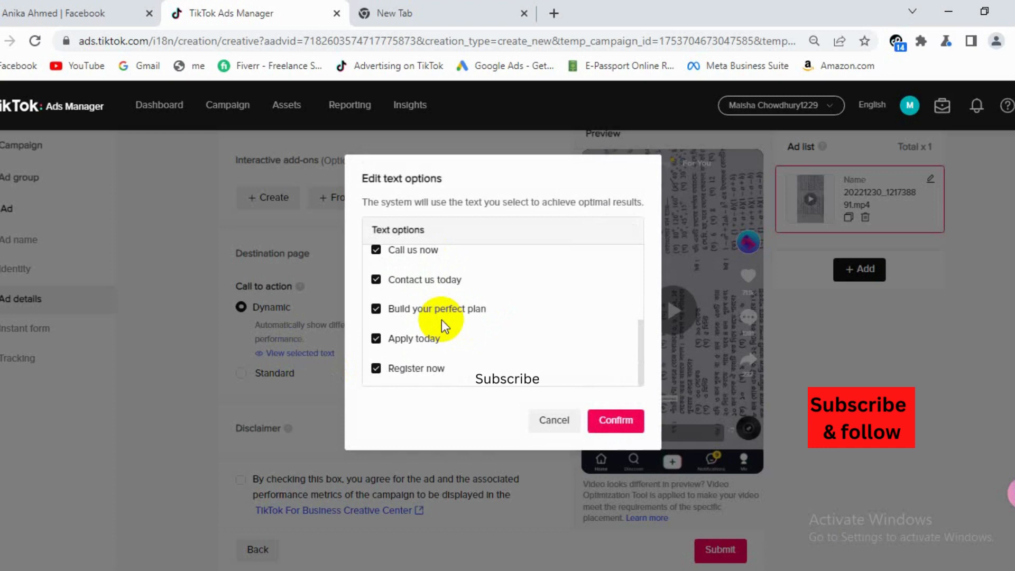
{"action": "scroll", "coordinate": [442, 319], "scroll_direction": "up", "scroll_amount": 5}
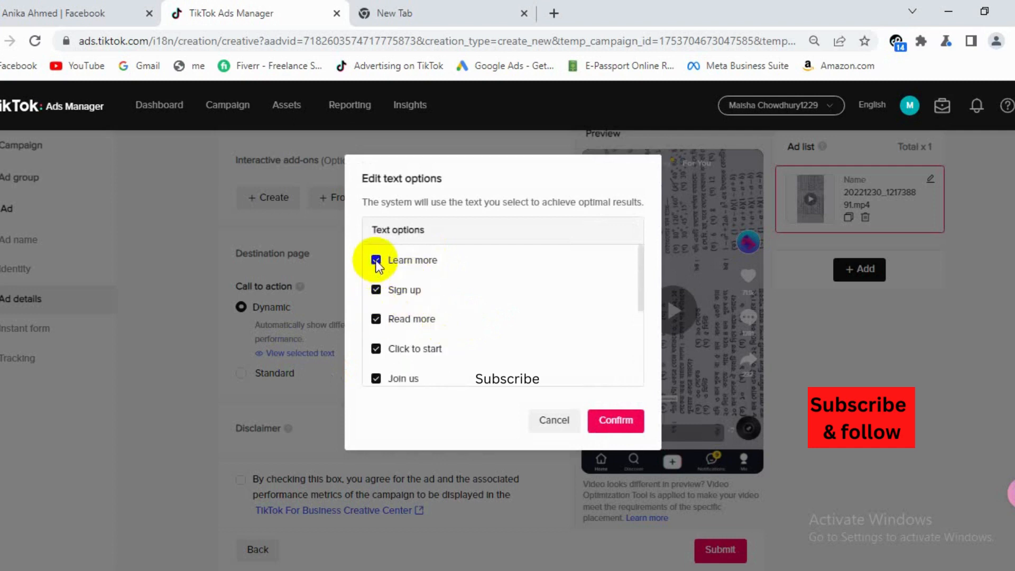
{"action": "left_click", "coordinate": [376, 262]}
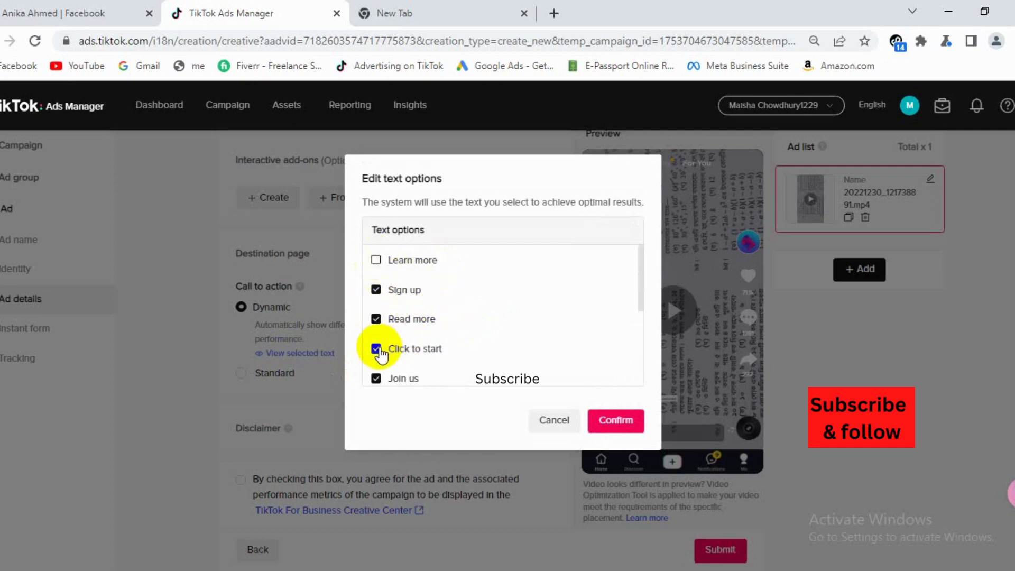
{"action": "left_click", "coordinate": [377, 349]}
Deselect "Register now", "Apply today", "Build your perfect plan" and "Contact us today" from the dynamic texts and confirm the selection
{"action": "scroll", "coordinate": [481, 307], "scroll_direction": "down", "scroll_amount": 5}
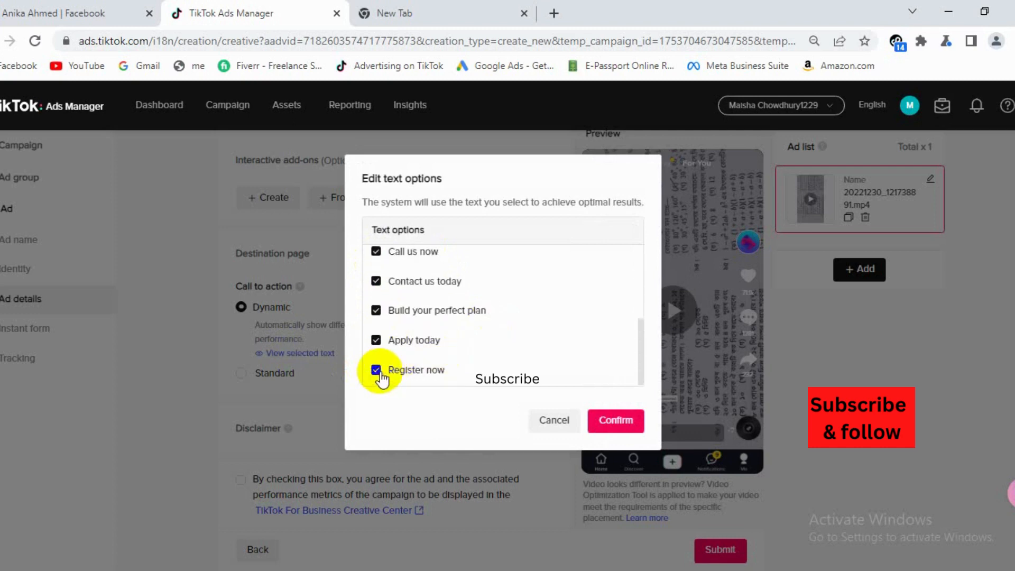
{"action": "left_click", "coordinate": [377, 370]}
{"action": "left_click", "coordinate": [376, 340]}
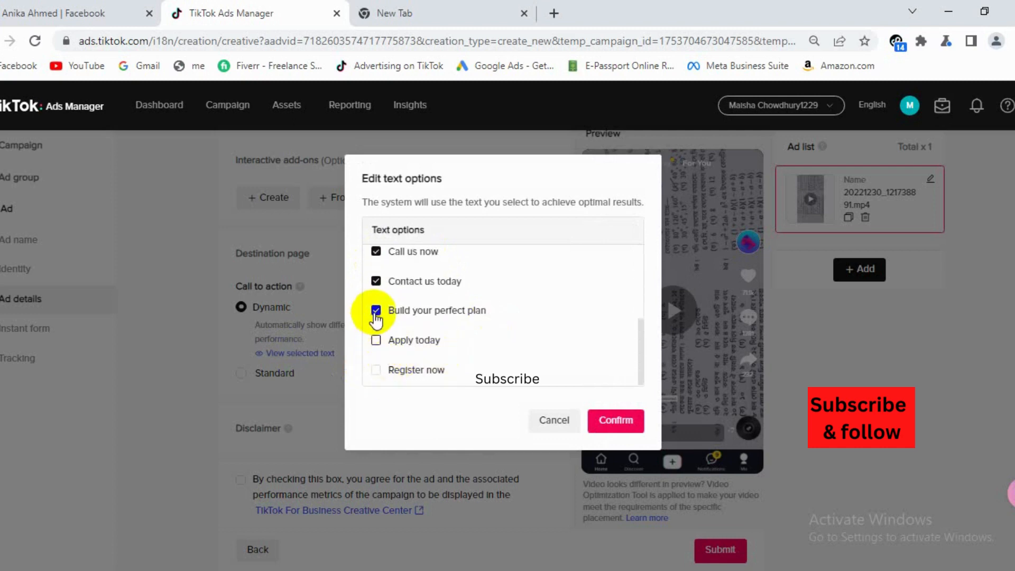
{"action": "left_click", "coordinate": [376, 311]}
{"action": "scroll", "coordinate": [417, 325], "scroll_direction": "up", "scroll_amount": 5}
{"action": "scroll", "coordinate": [437, 336], "scroll_direction": "down", "scroll_amount": 5}
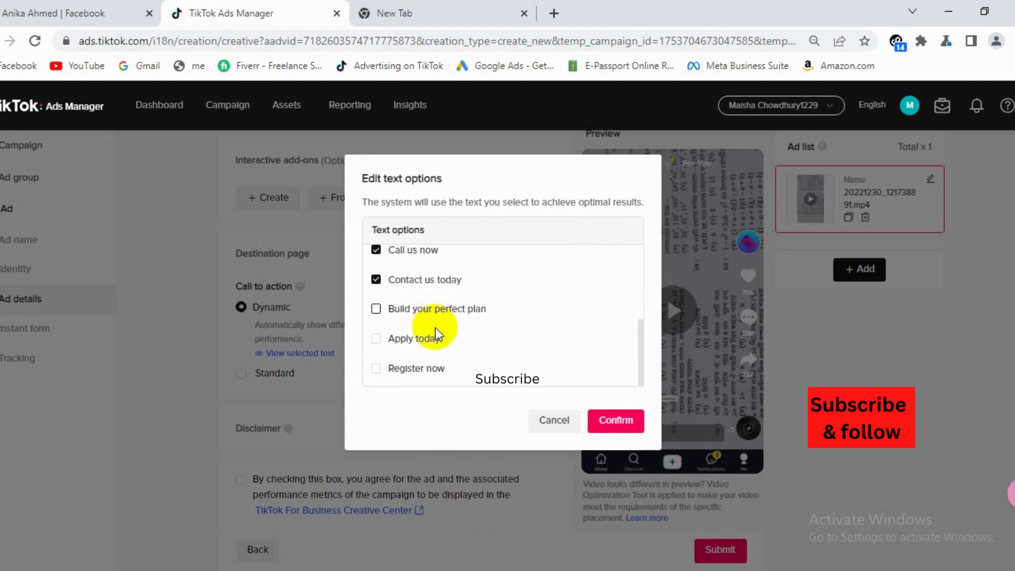
{"action": "scroll", "coordinate": [470, 312], "scroll_direction": "up", "scroll_amount": 5}
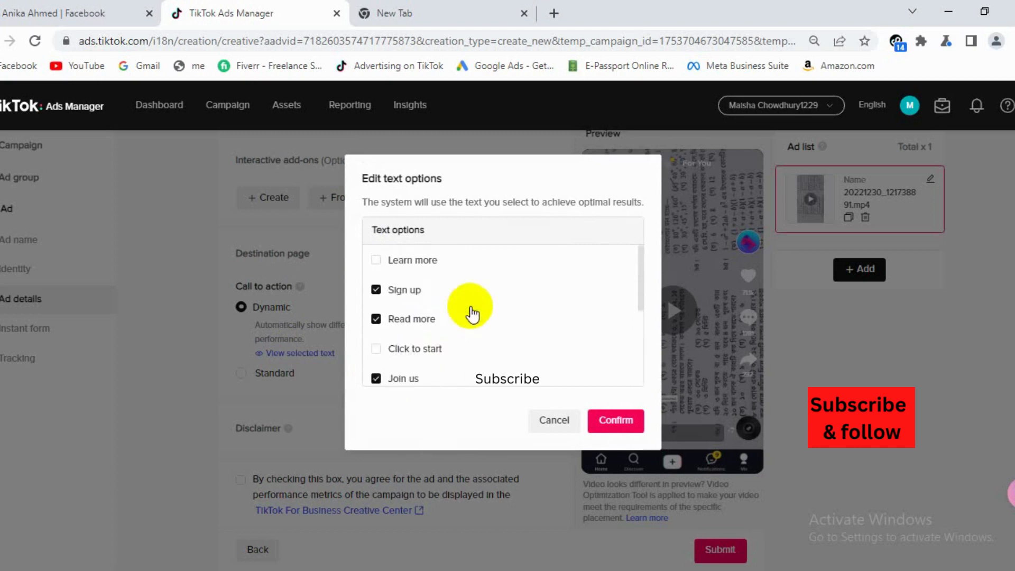
{"action": "scroll", "coordinate": [471, 312], "scroll_direction": "down", "scroll_amount": 5}
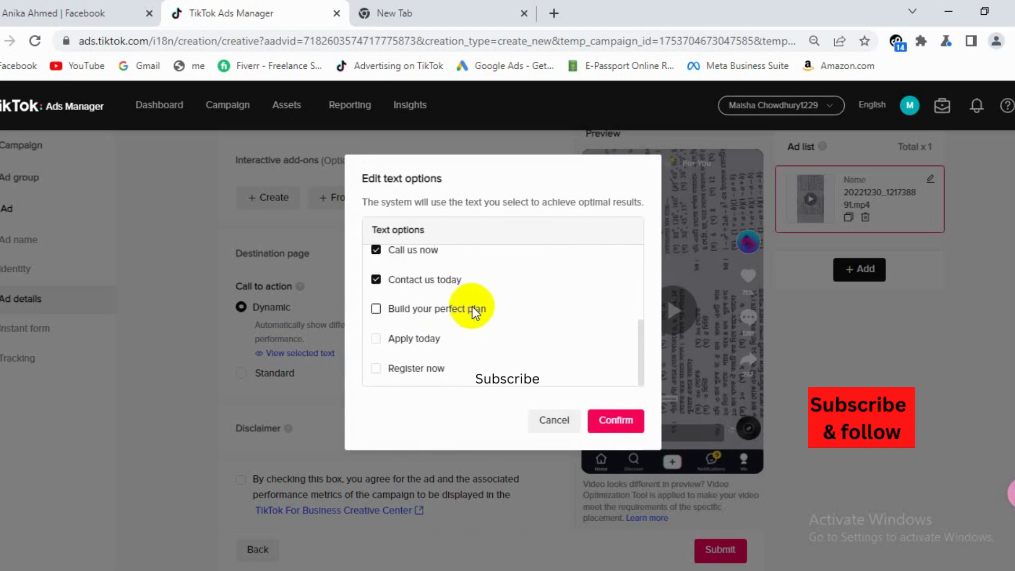
{"action": "left_click", "coordinate": [376, 280]}
{"action": "left_click", "coordinate": [626, 421]}
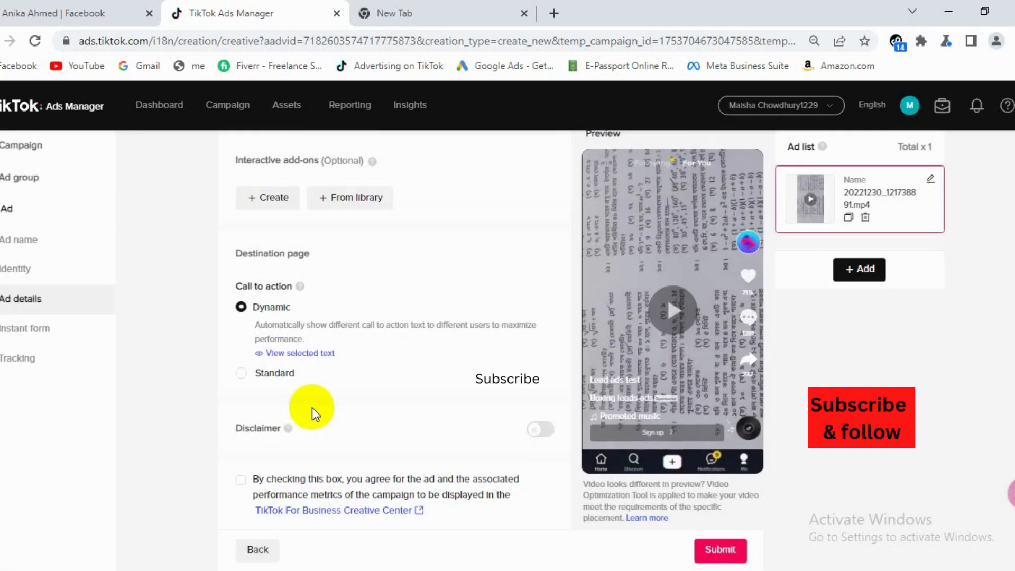
Agree to have the ad and its performance metrics displayed in the TikTok For Business Creative Center
{"action": "scroll", "coordinate": [312, 407], "scroll_direction": "down", "scroll_amount": 3}
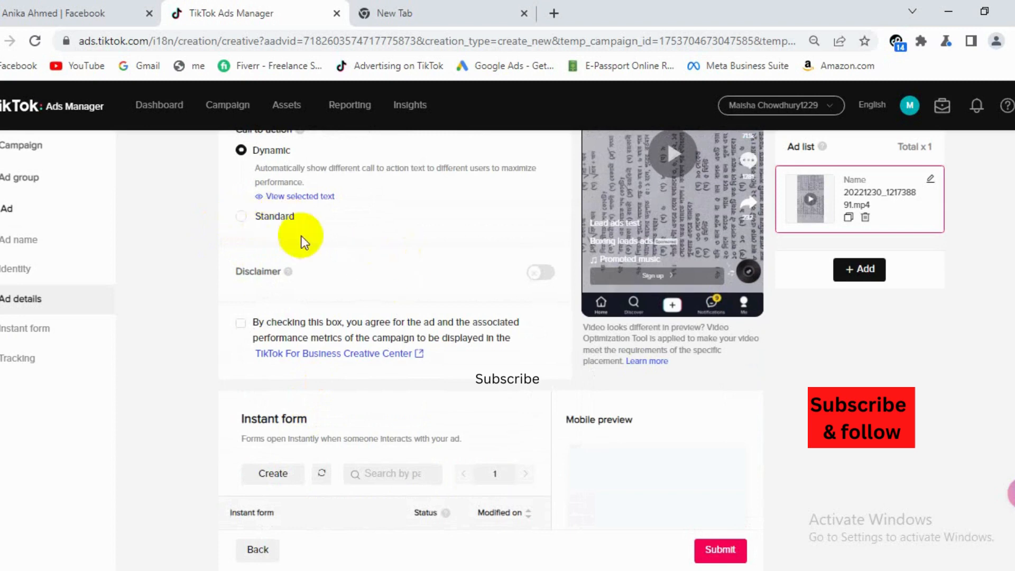
{"action": "scroll", "coordinate": [294, 251], "scroll_direction": "up", "scroll_amount": 2}
{"action": "scroll", "coordinate": [351, 393], "scroll_direction": "down", "scroll_amount": 2}
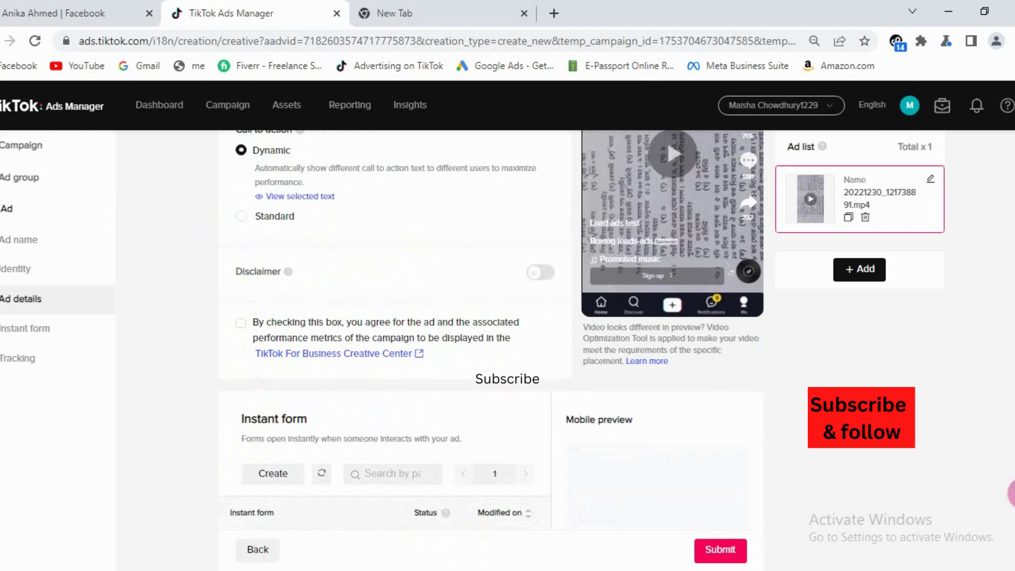
{"action": "left_click", "coordinate": [241, 323]}
Start a new instant form, look through the Advanced form preview, and select the Classic form template to examine its fields and privacy notice
{"action": "scroll", "coordinate": [189, 413], "scroll_direction": "down", "scroll_amount": 3}
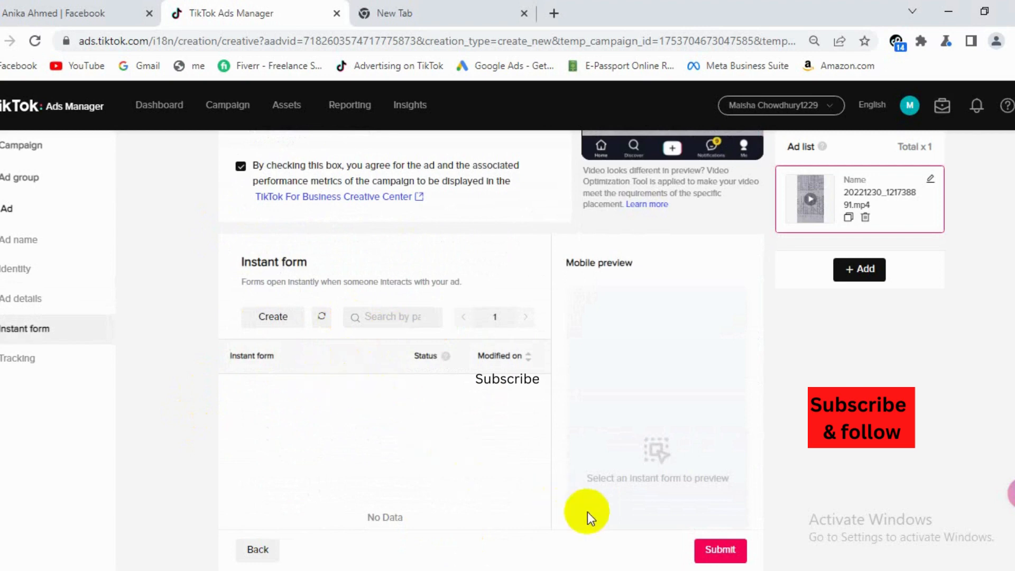
{"action": "left_click", "coordinate": [282, 320]}
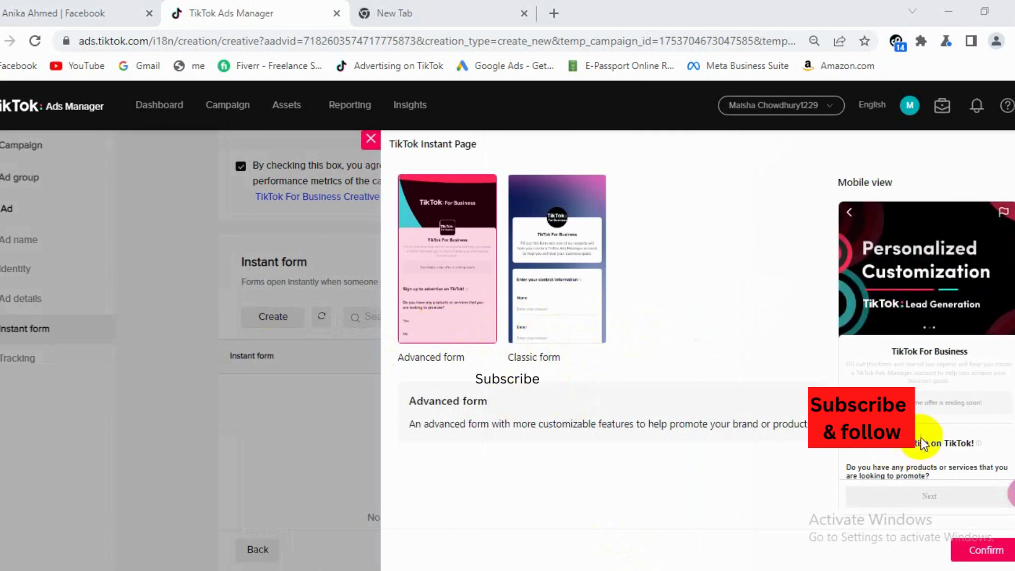
{"action": "scroll", "coordinate": [931, 421], "scroll_direction": "down", "scroll_amount": 10}
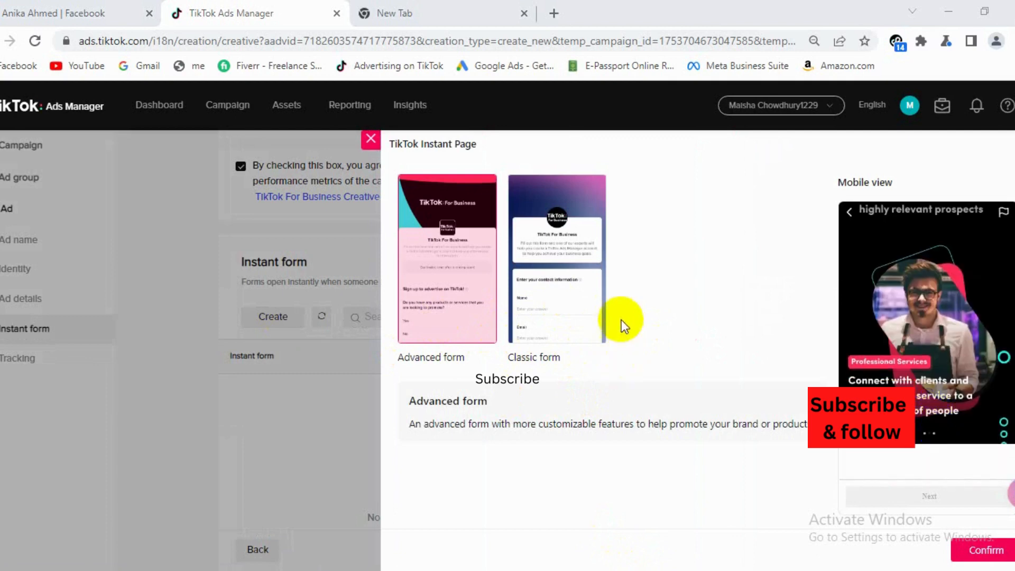
{"action": "left_click", "coordinate": [558, 301]}
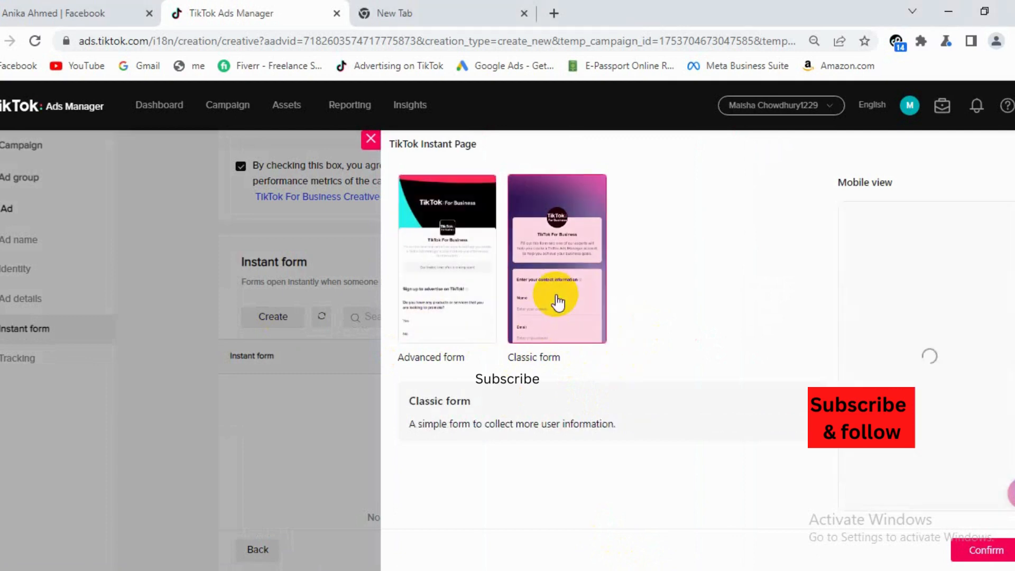
{"action": "scroll", "coordinate": [952, 418], "scroll_direction": "down", "scroll_amount": 2}
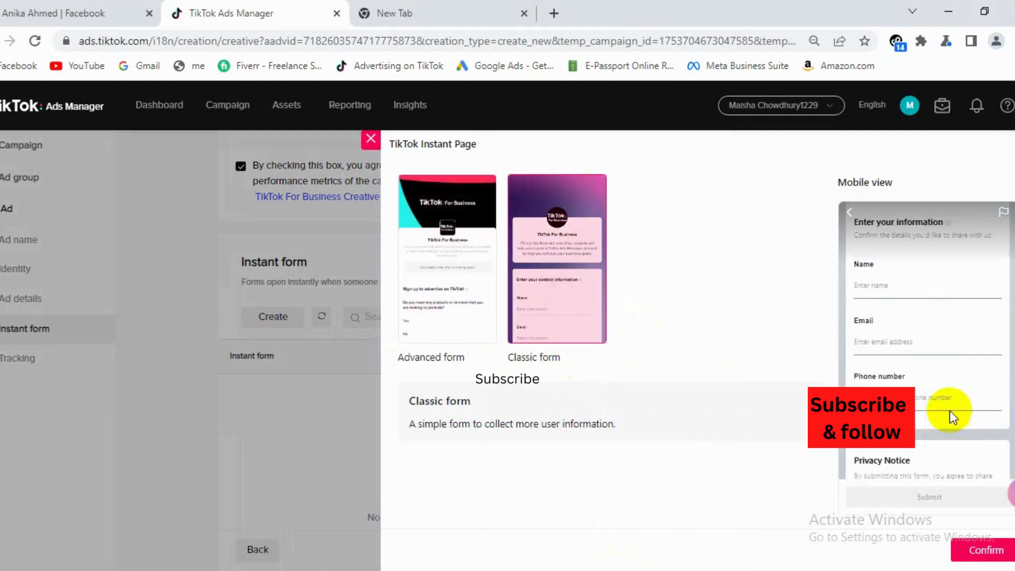
{"action": "scroll", "coordinate": [947, 415], "scroll_direction": "down", "scroll_amount": 2}
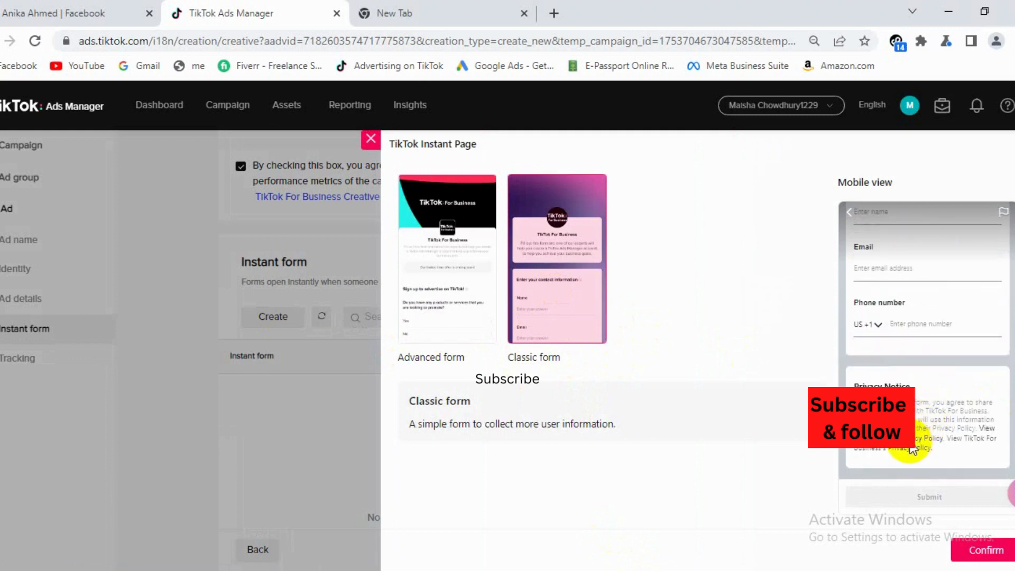